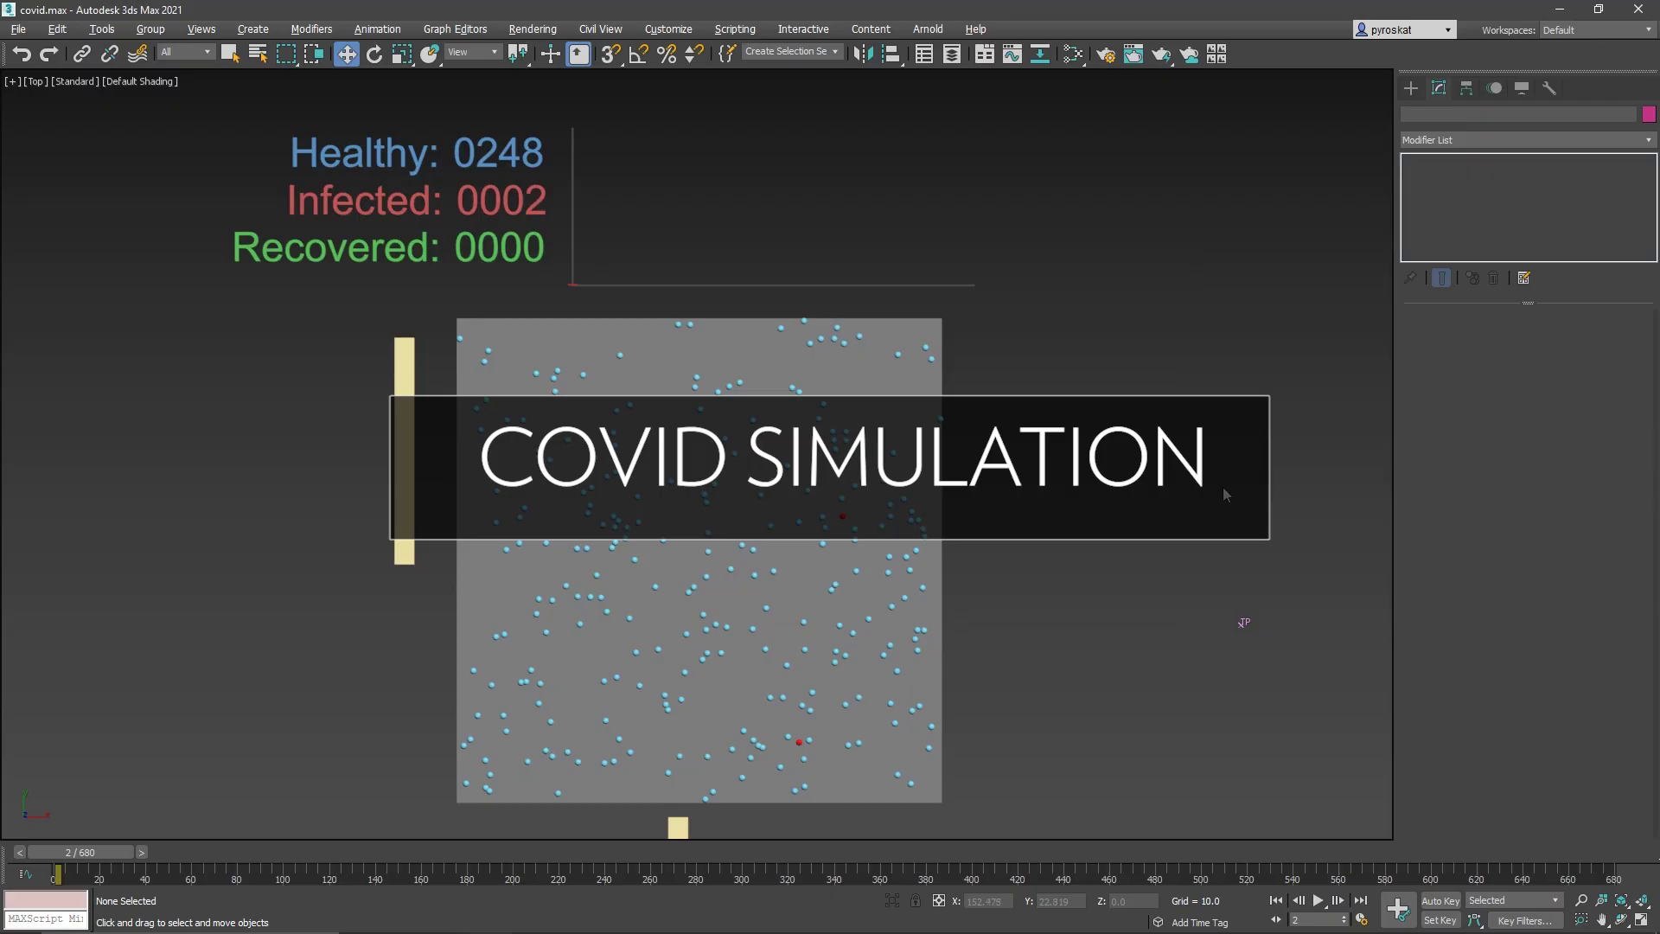
Run the COVID simulation to frame 509, then restart the Washington Post reference simulator in the browser.
mouse_move(114, 853)
mouse_down()
mouse_move(891, 755)
mouse_move(1241, 753)
mouse_up()
key(w)
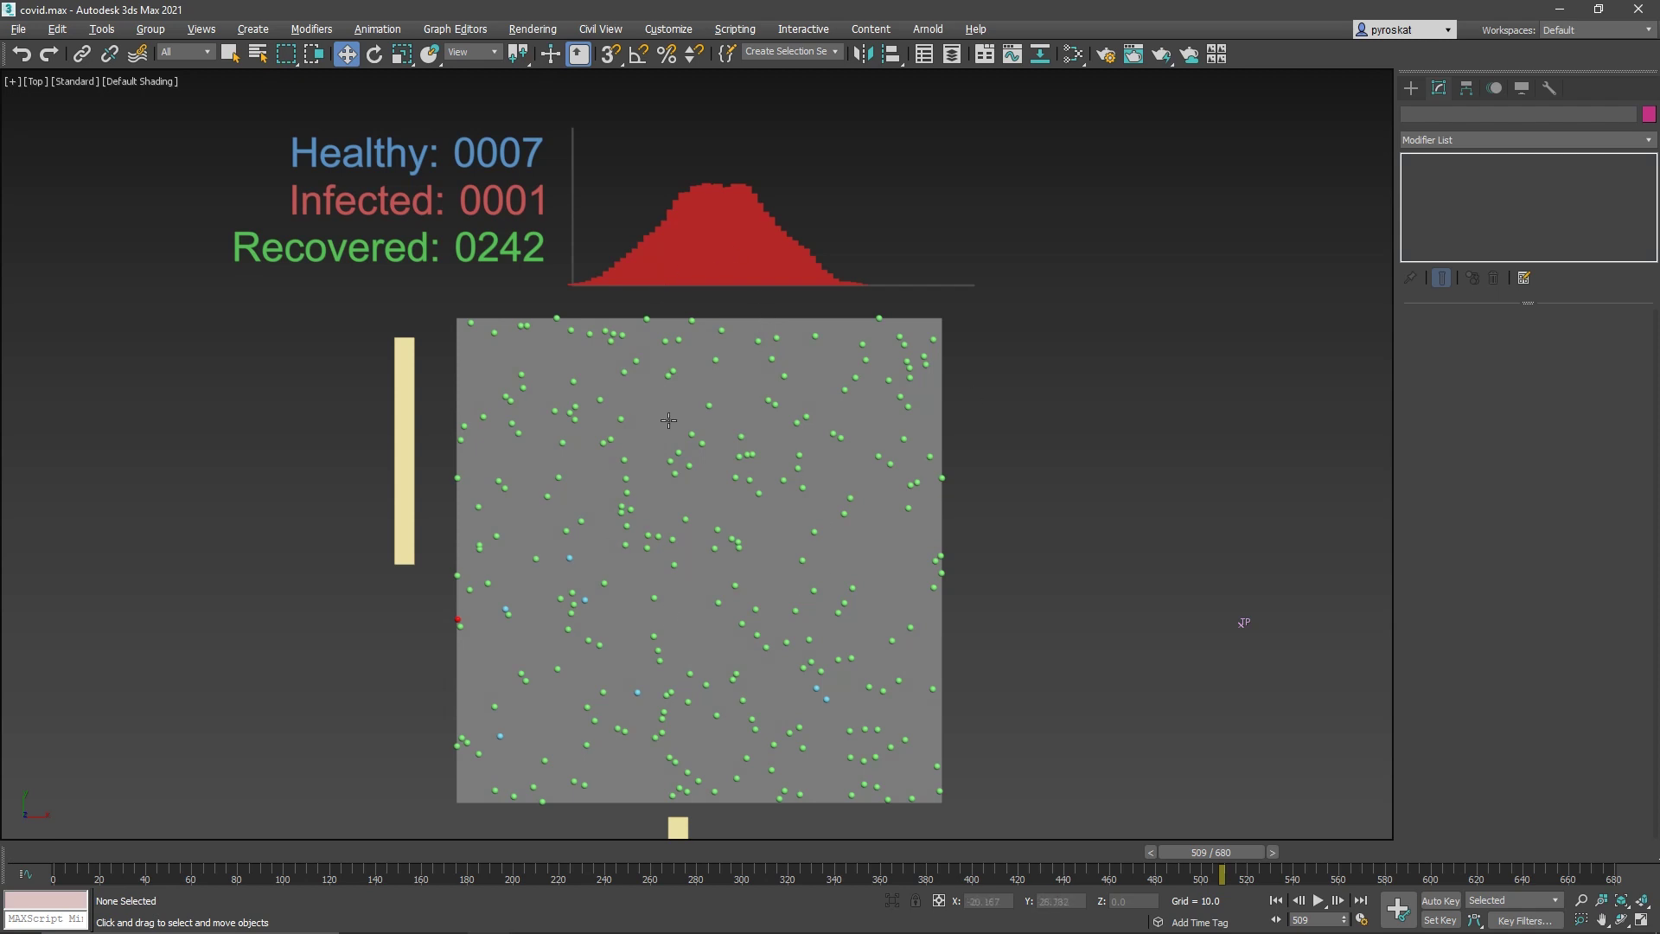
key(alt+Tab)
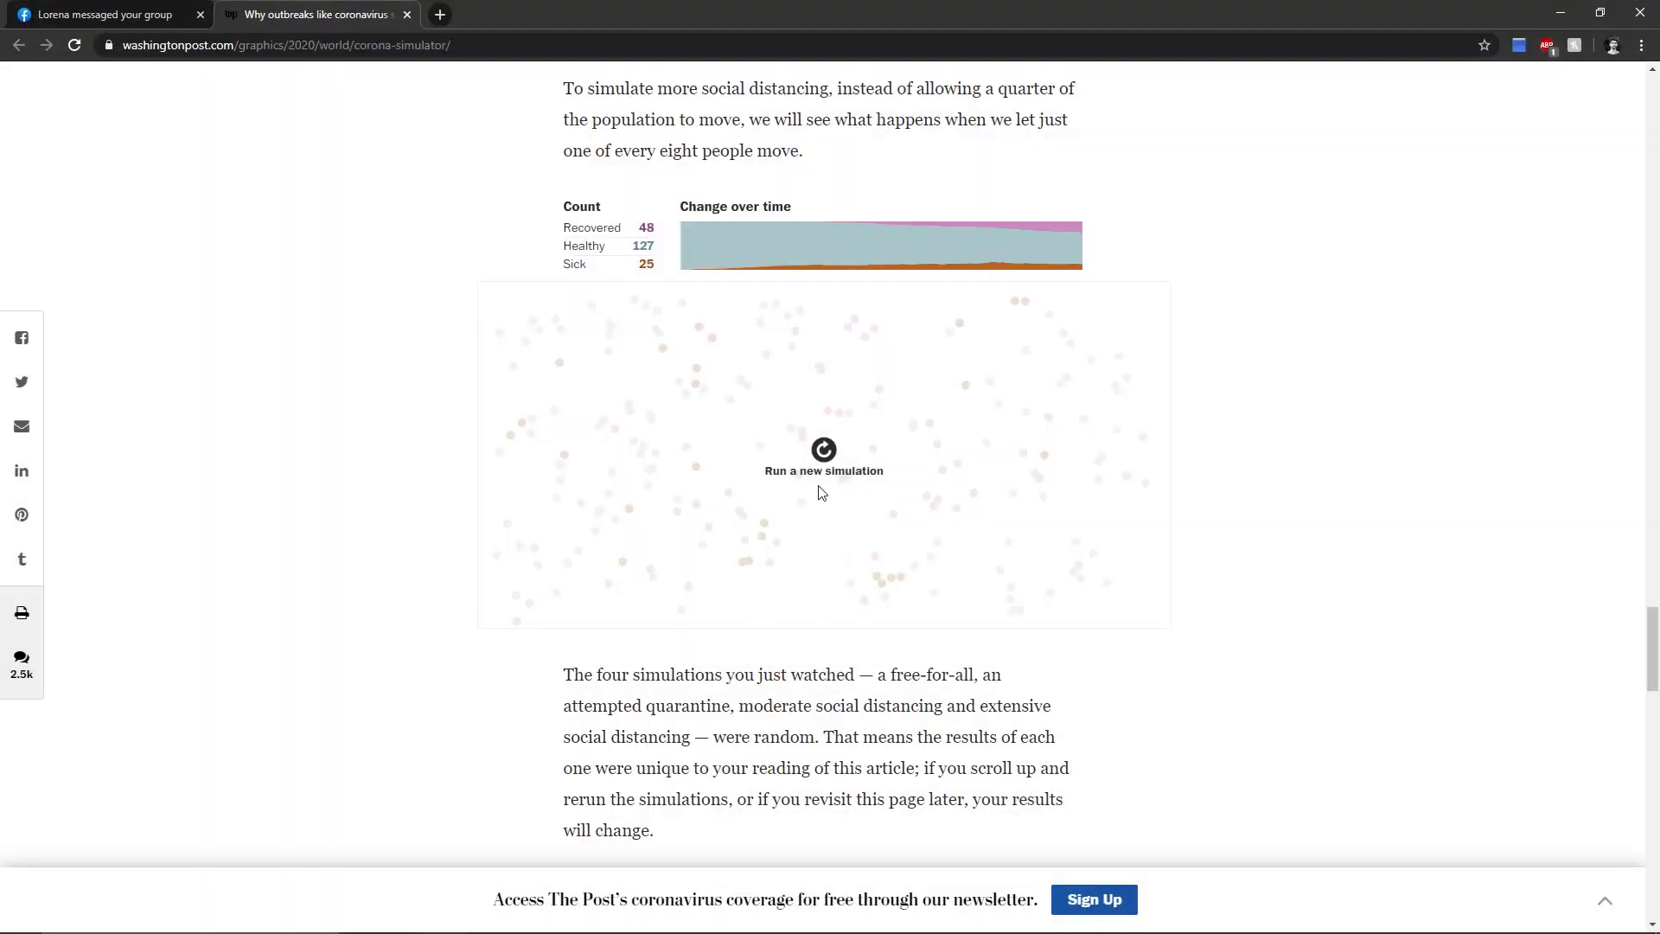
click(814, 458)
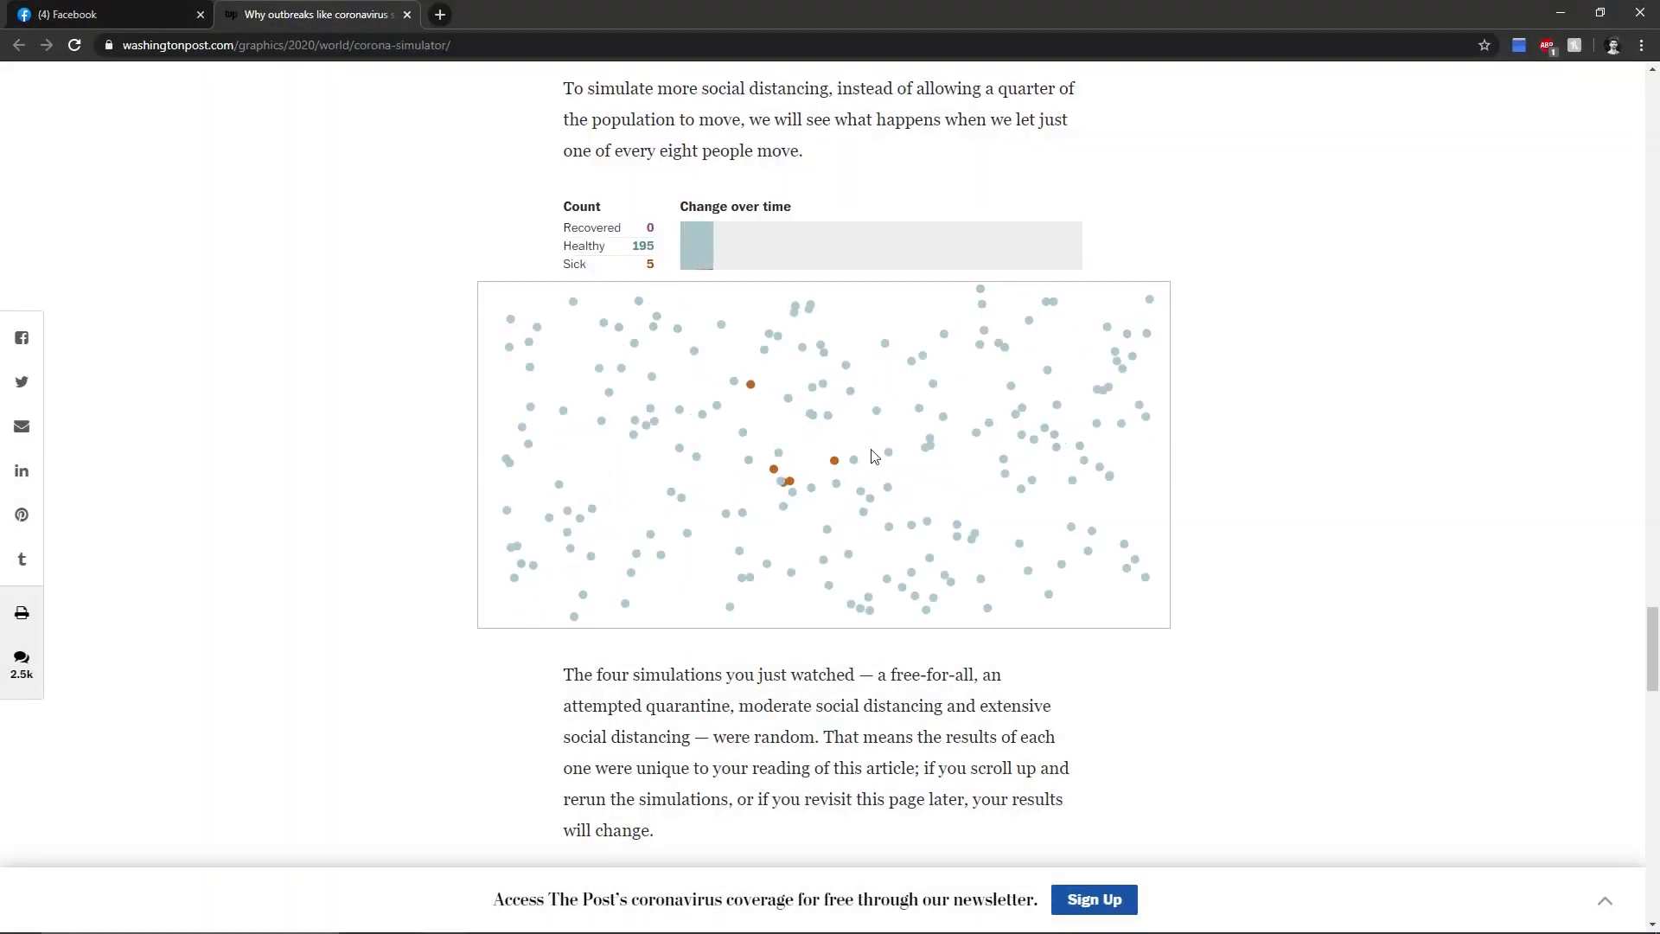
Back in 3ds Max, replay the simulation and set Thinking001's Population to 350, then 300.
click(1558, 16)
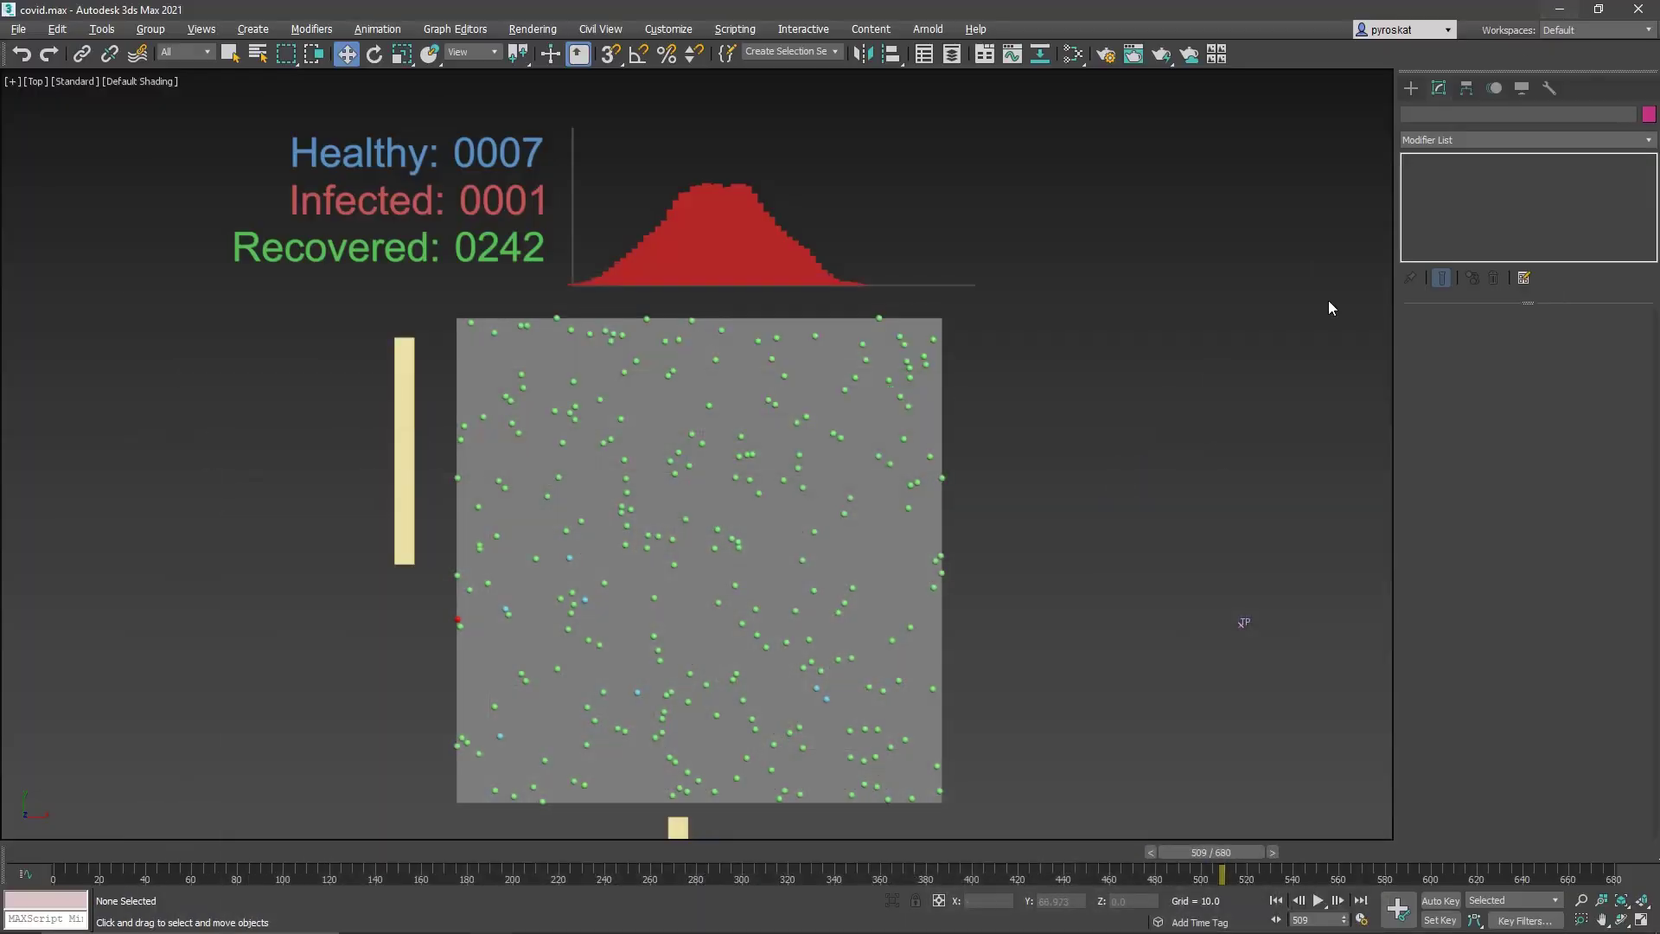
drag(162, 857, 1071, 781)
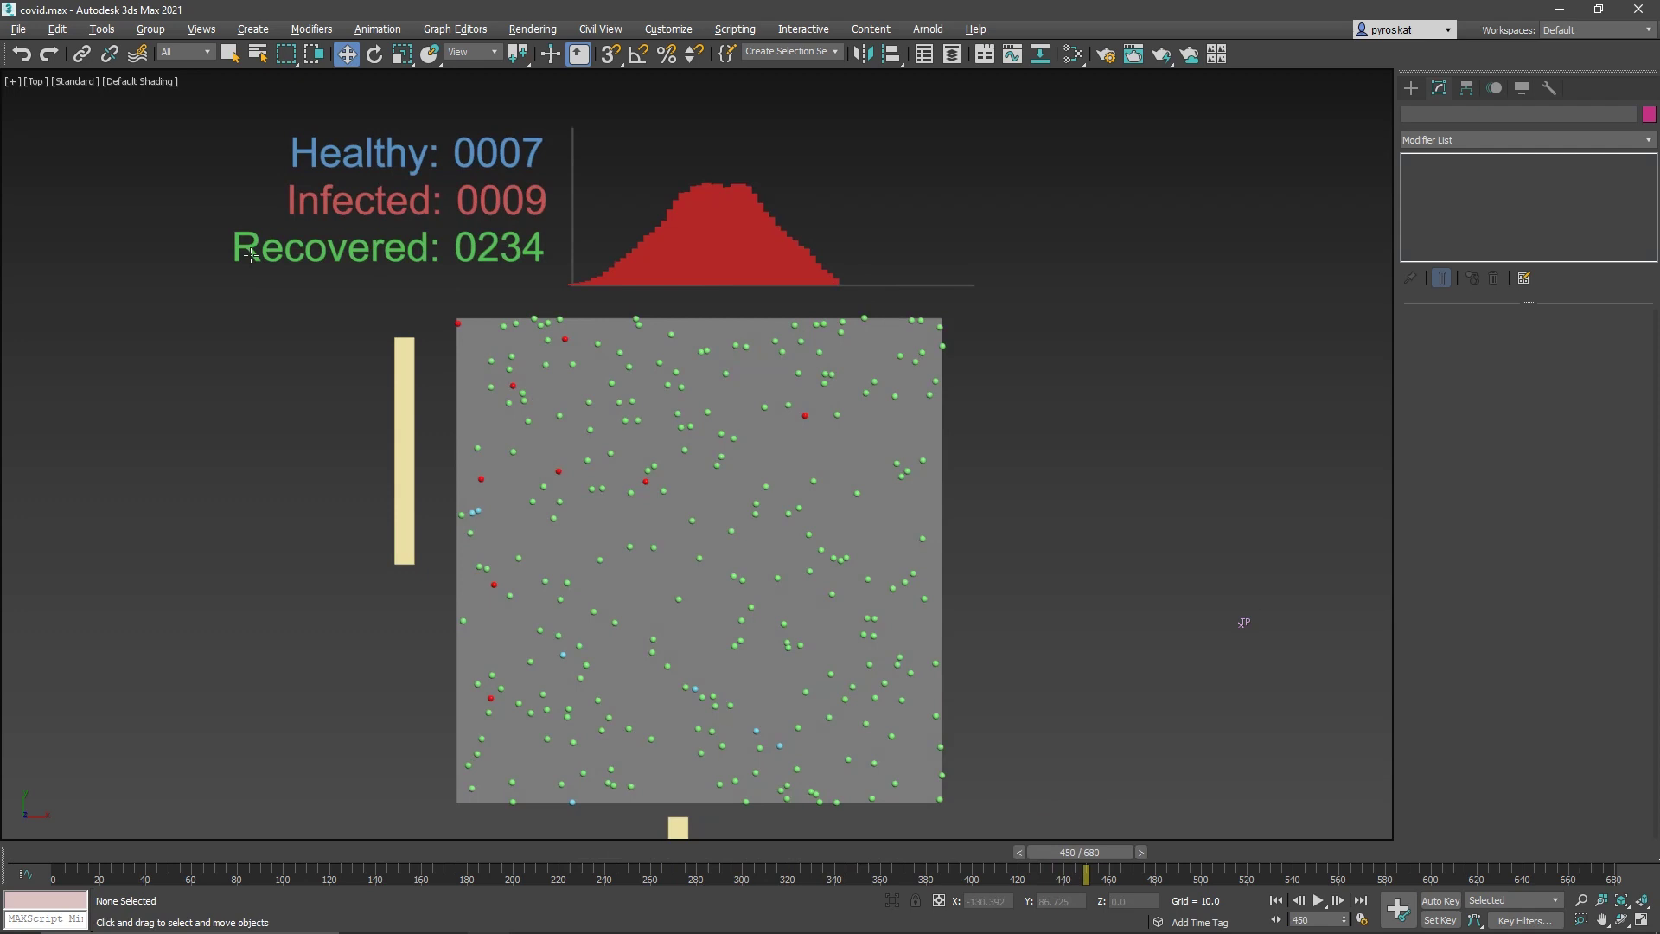
drag(1178, 595, 1280, 672)
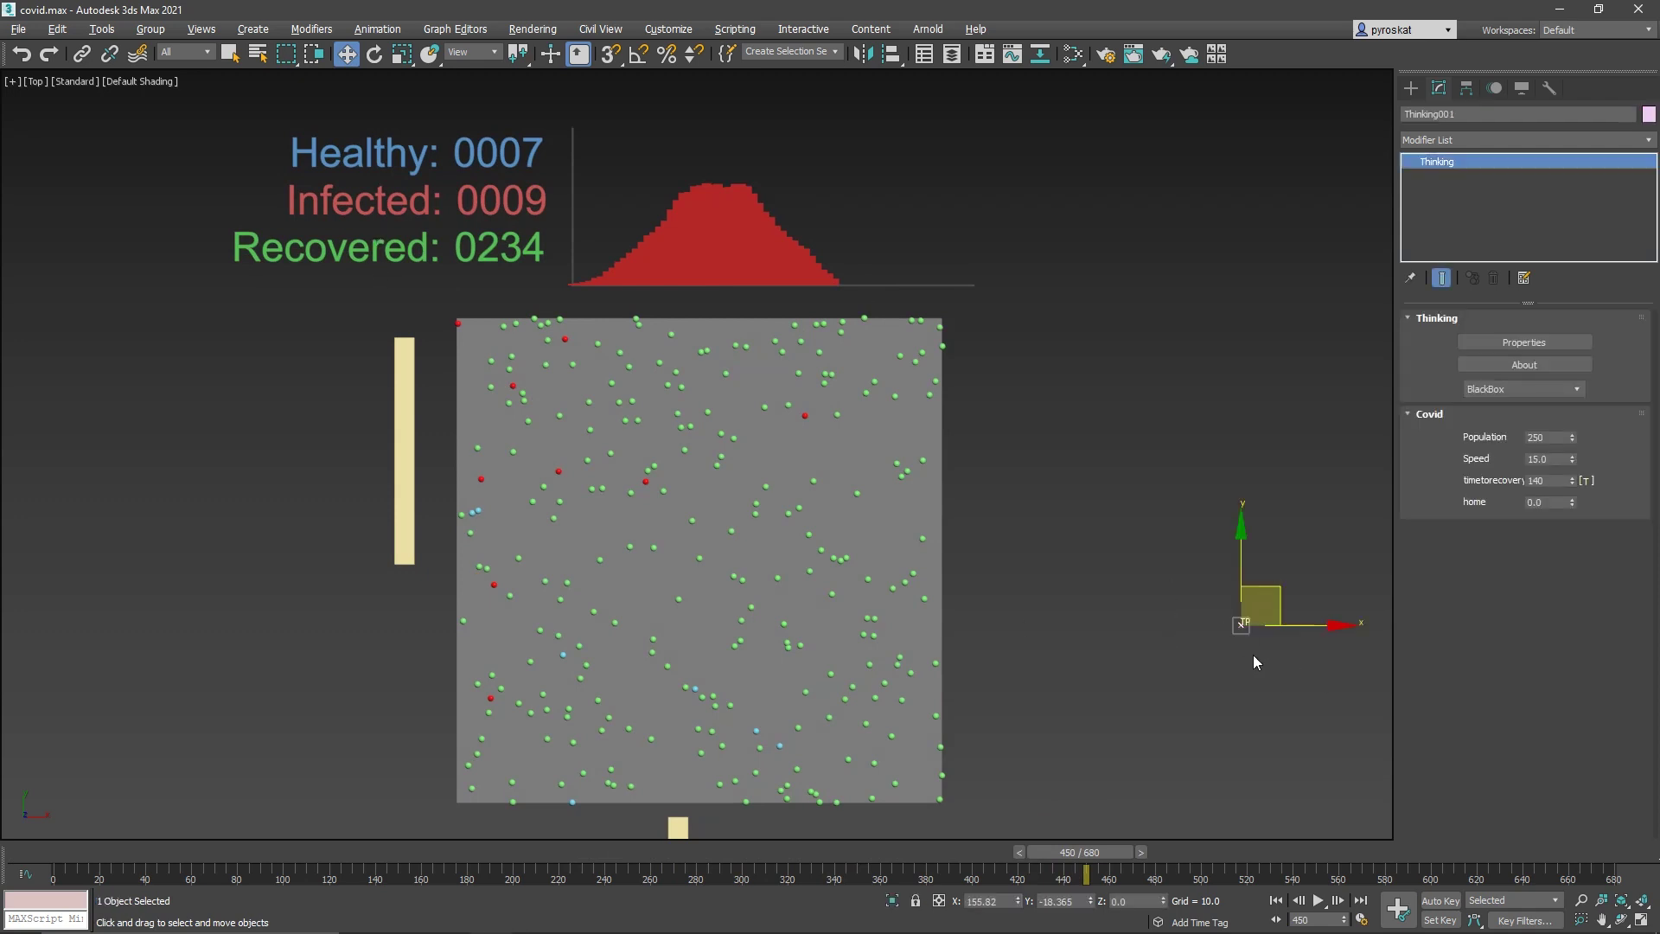
double_click(1558, 437)
text(35)
key(Return)
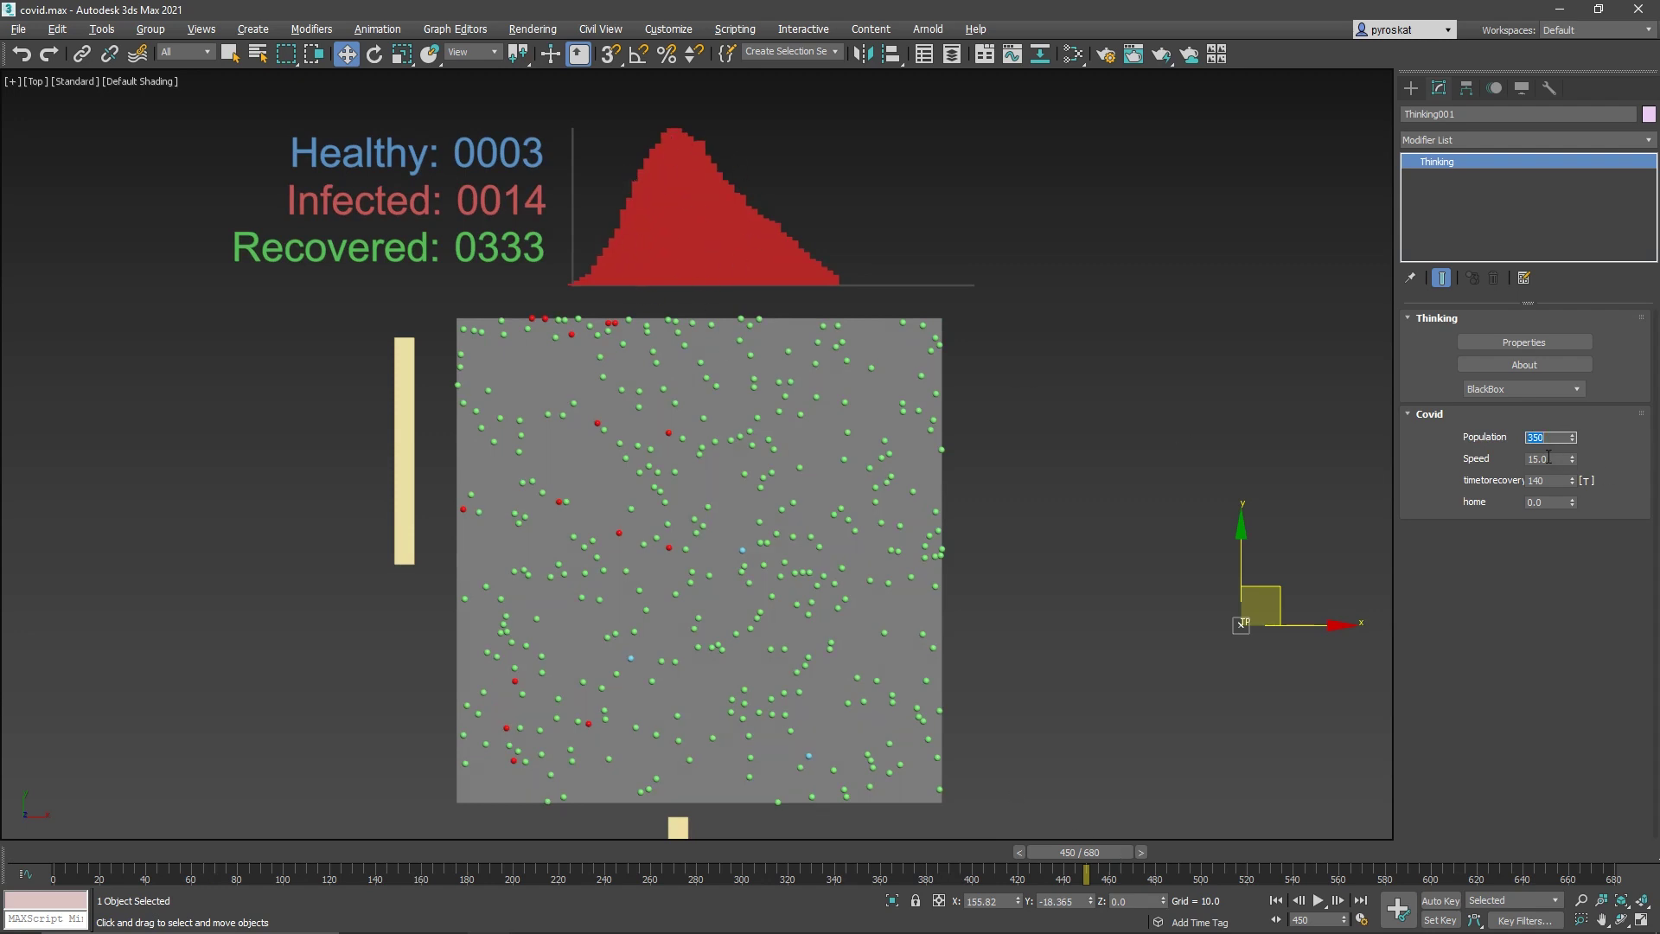
text(300)
key(Return)
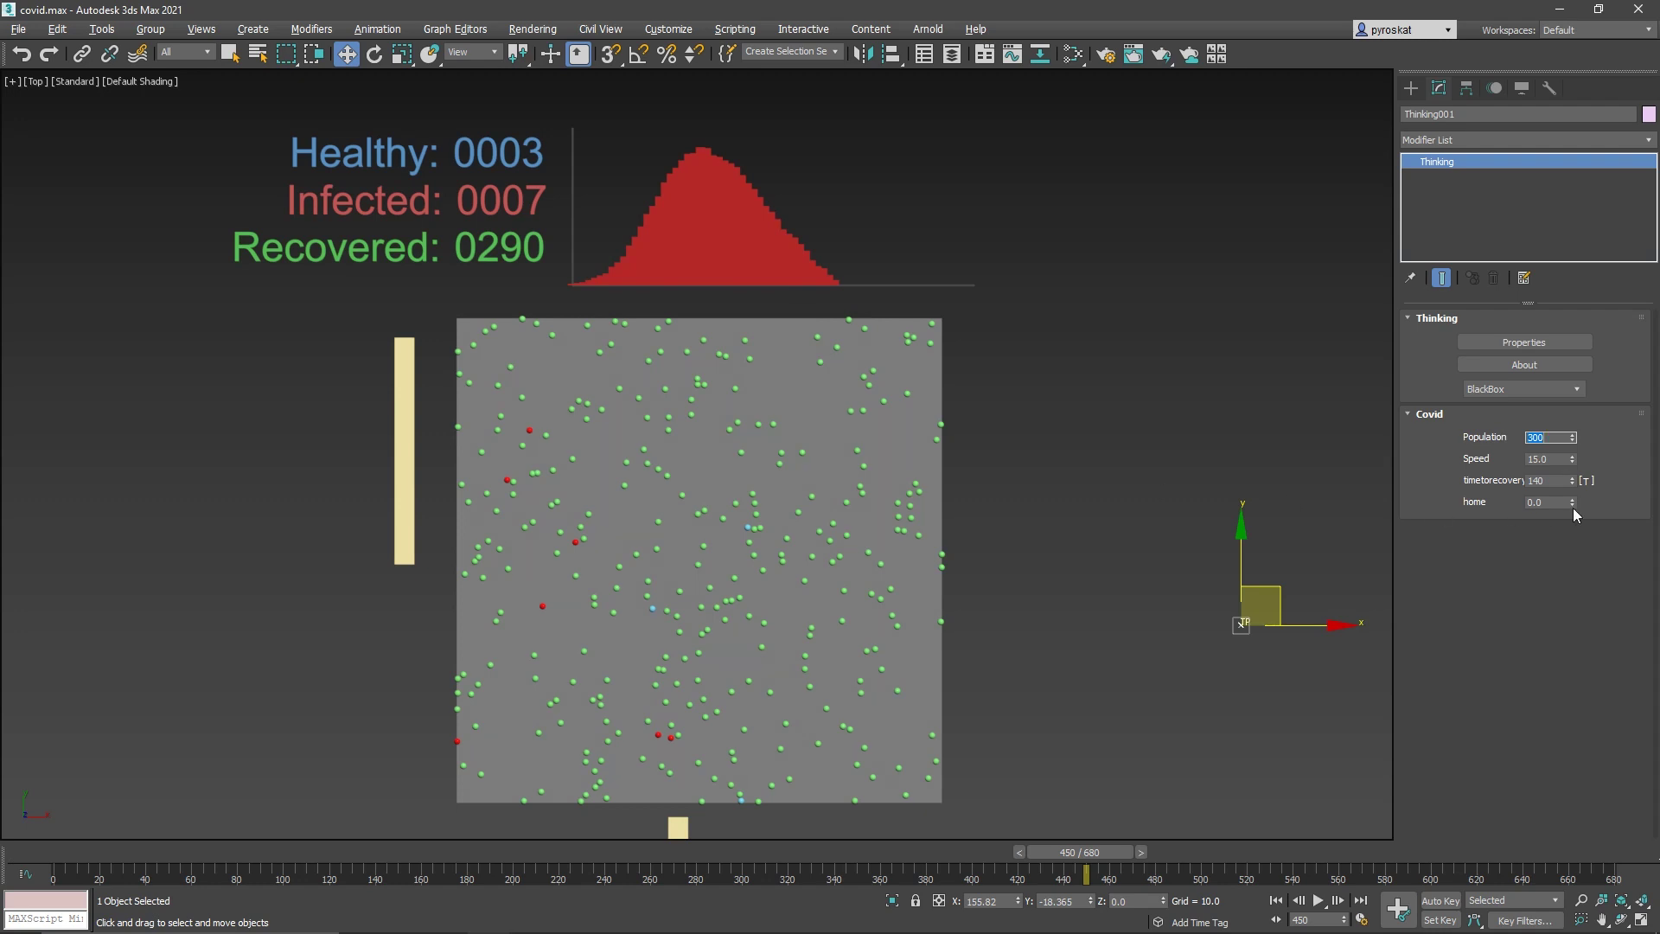
Set the Covid stay-home value to 70, replay the simulation, and rewind near the start.
double_click(1557, 481)
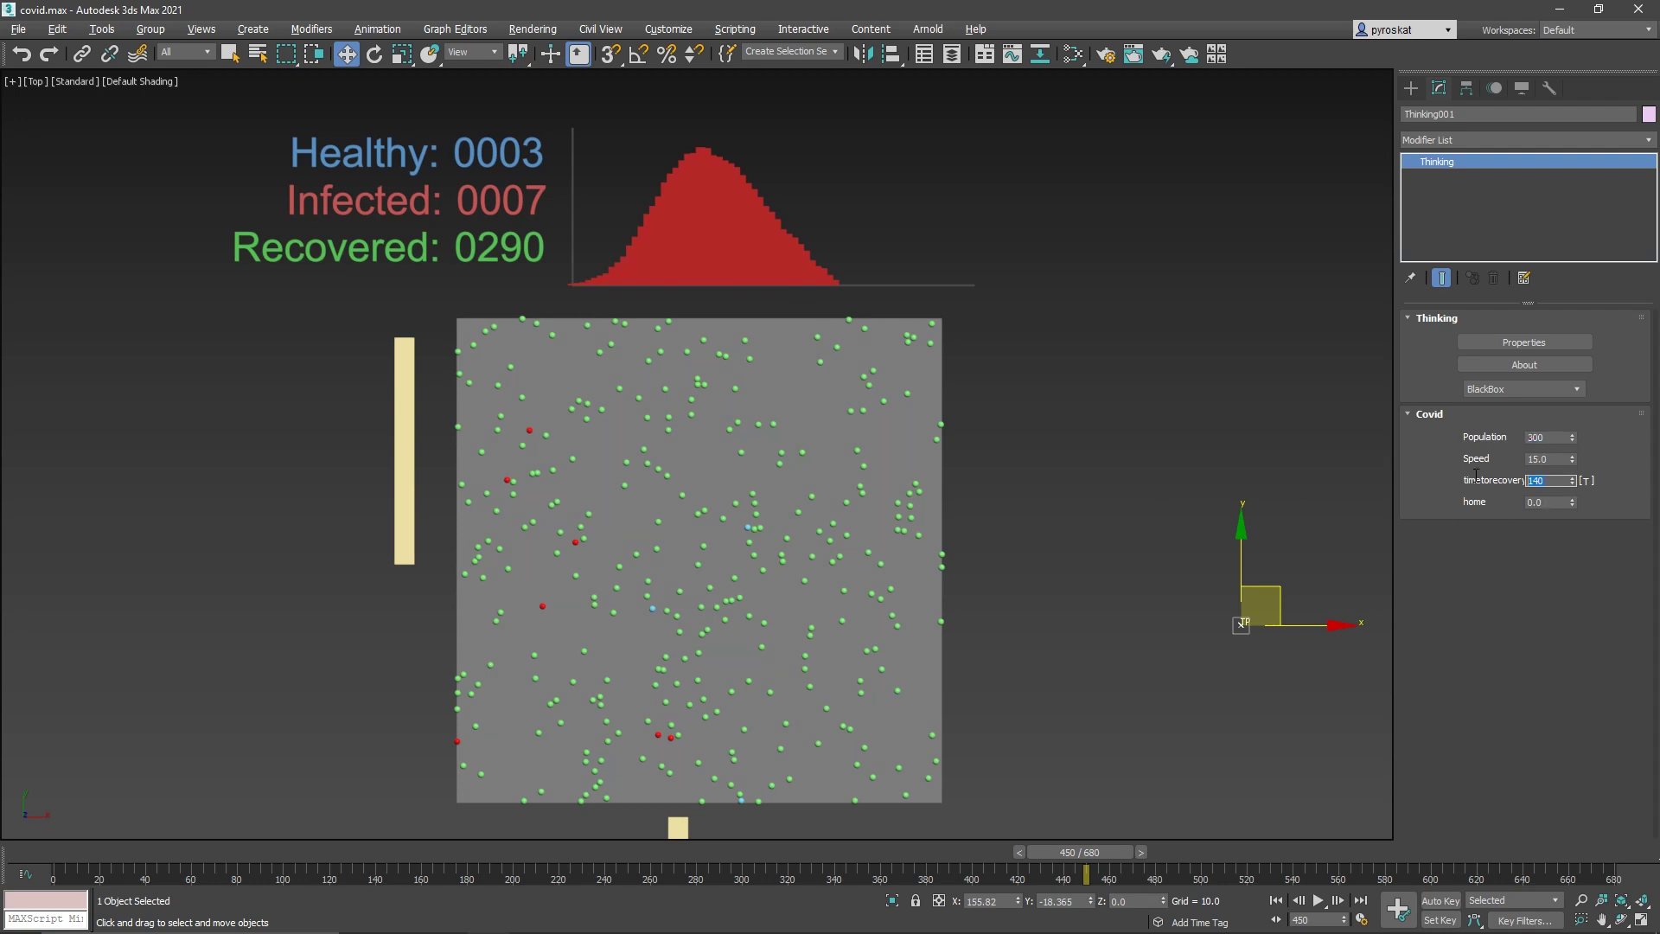
double_click(1549, 504)
key(Return)
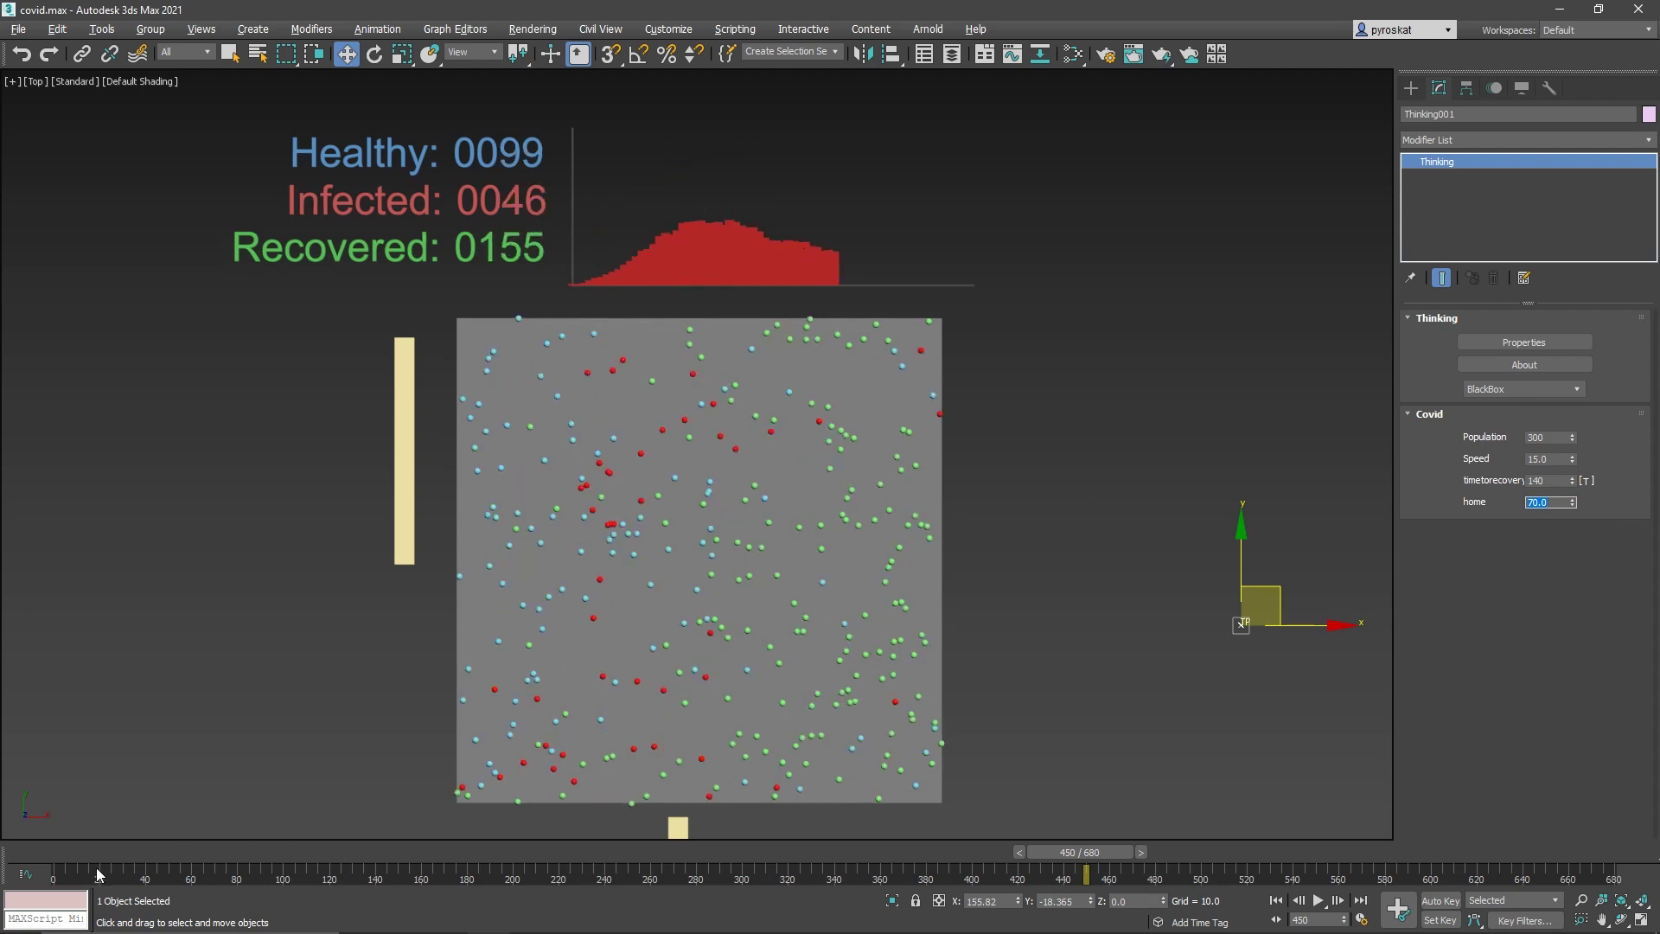
drag(98, 856, 1230, 792)
key(w)
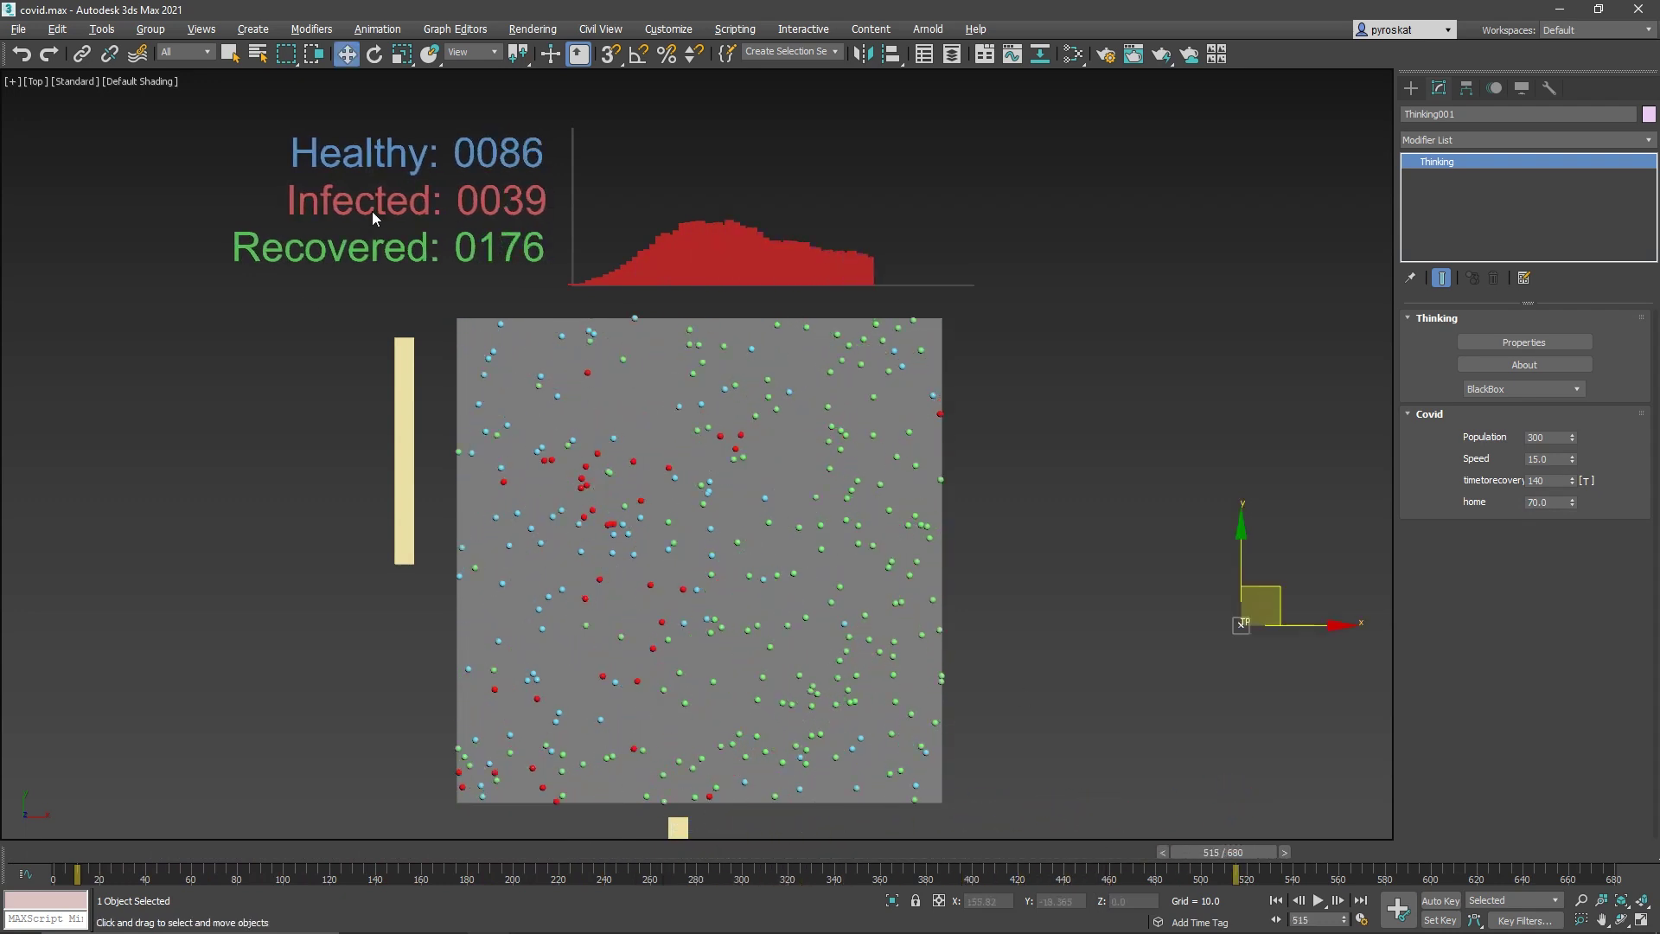
click(184, 844)
Reset stay-home to 0, move Box001 and Box002 into the grid centre, and replay the simulation.
right_click(1571, 502)
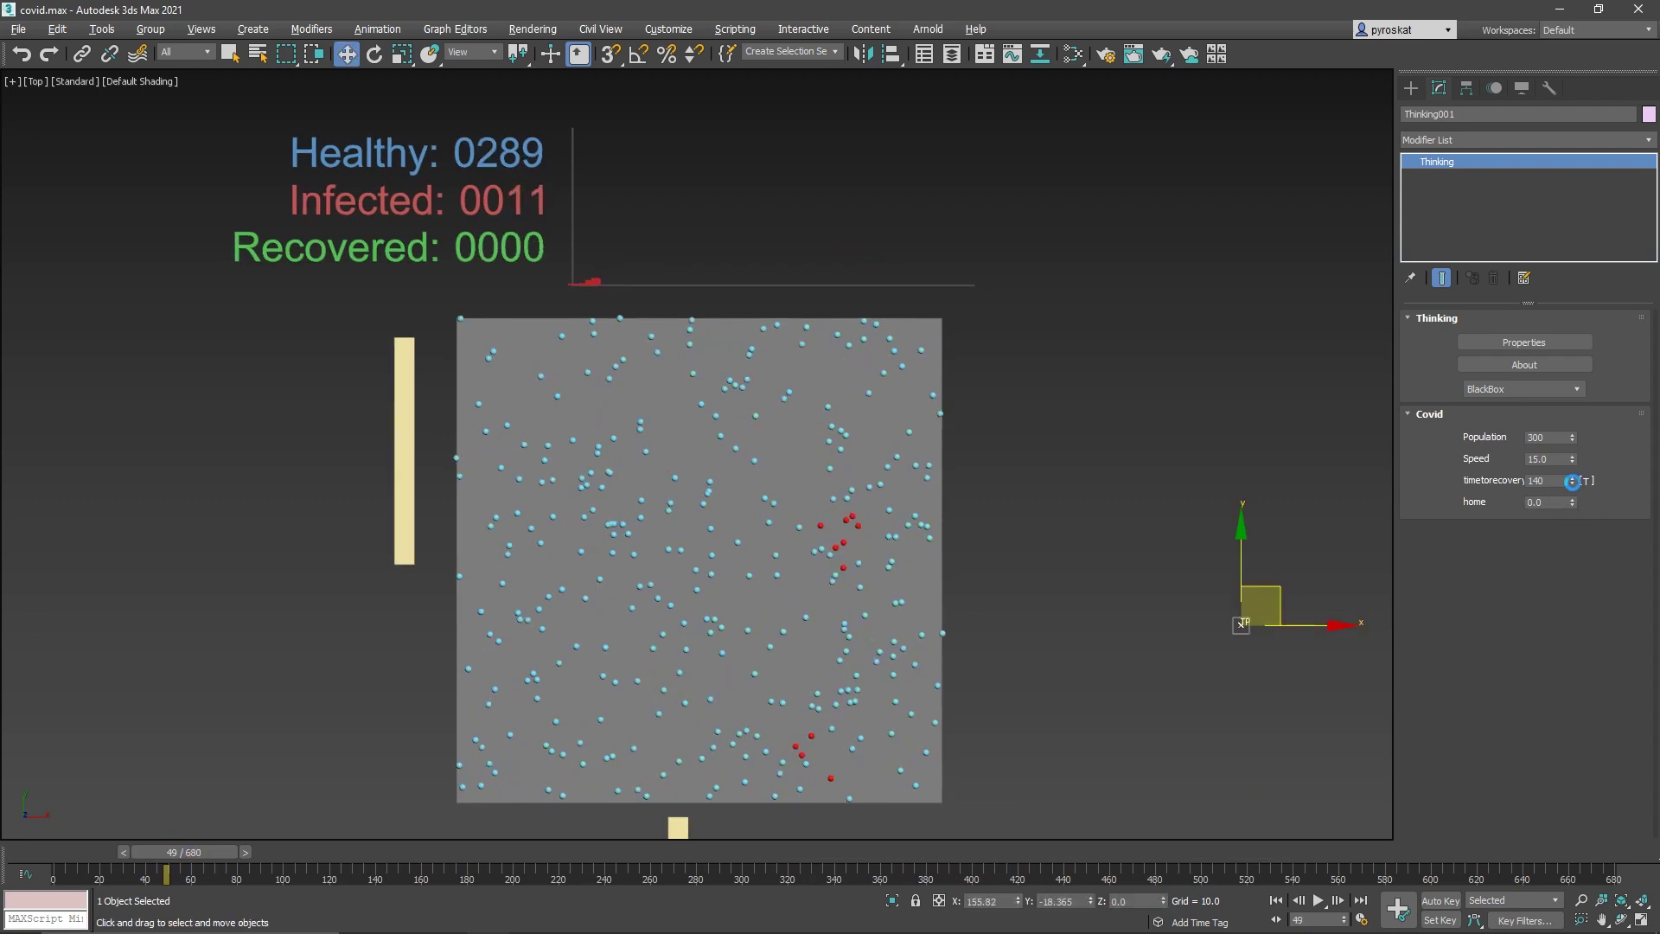
click(407, 475)
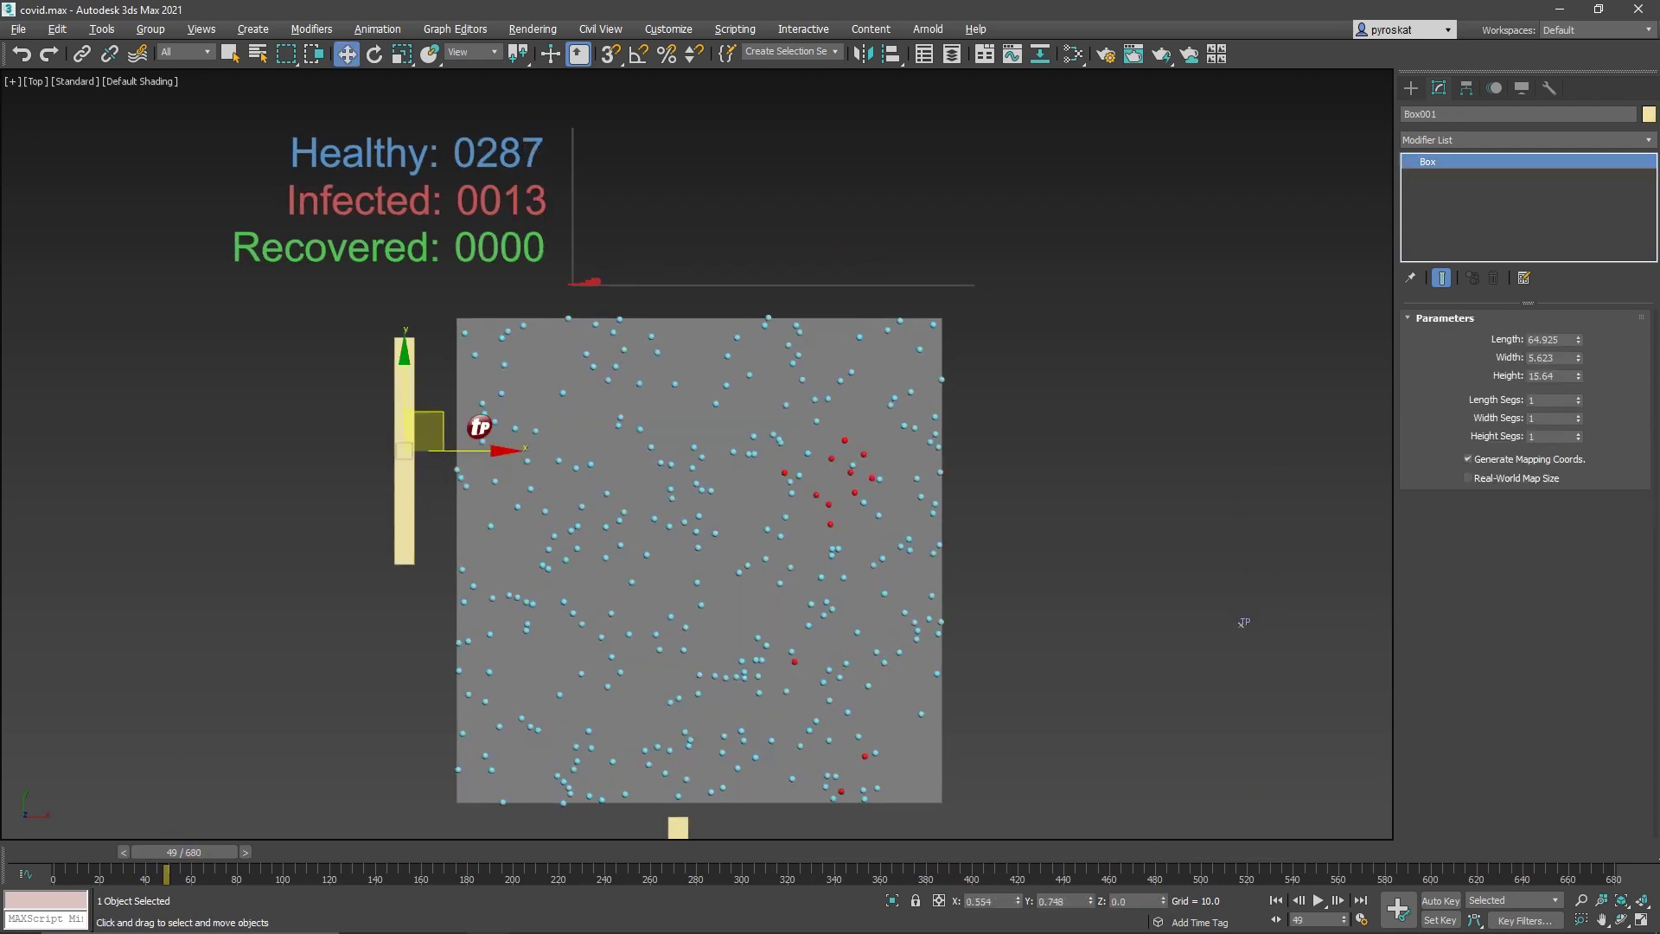
drag(725, 371, 735, 430)
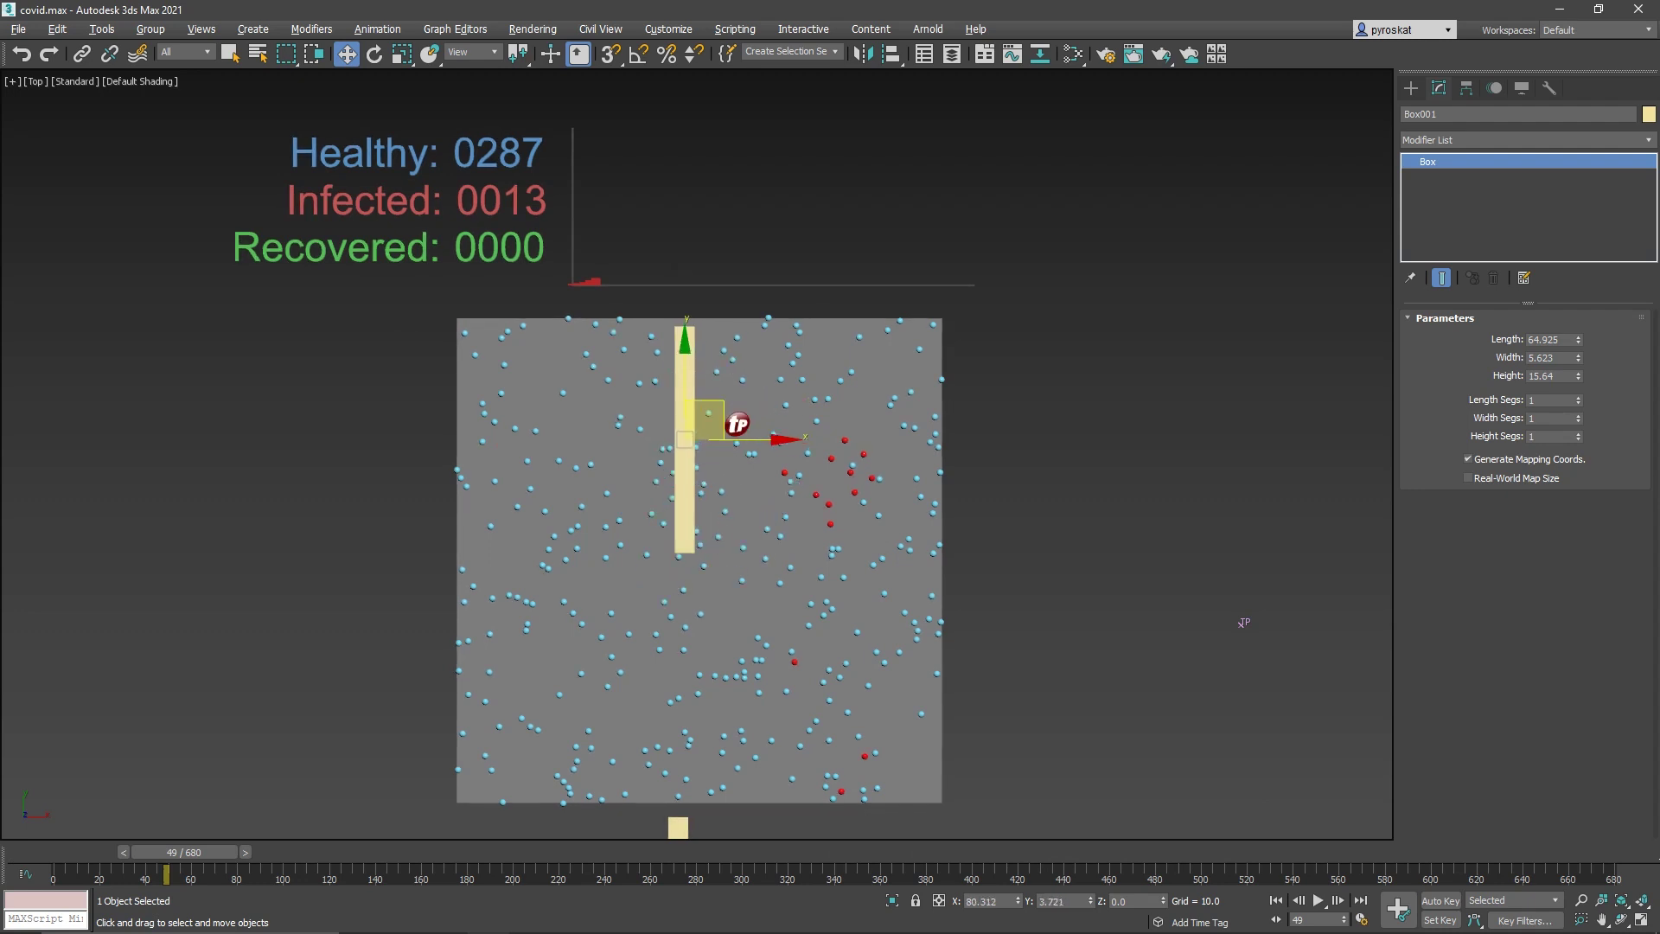
click(682, 823)
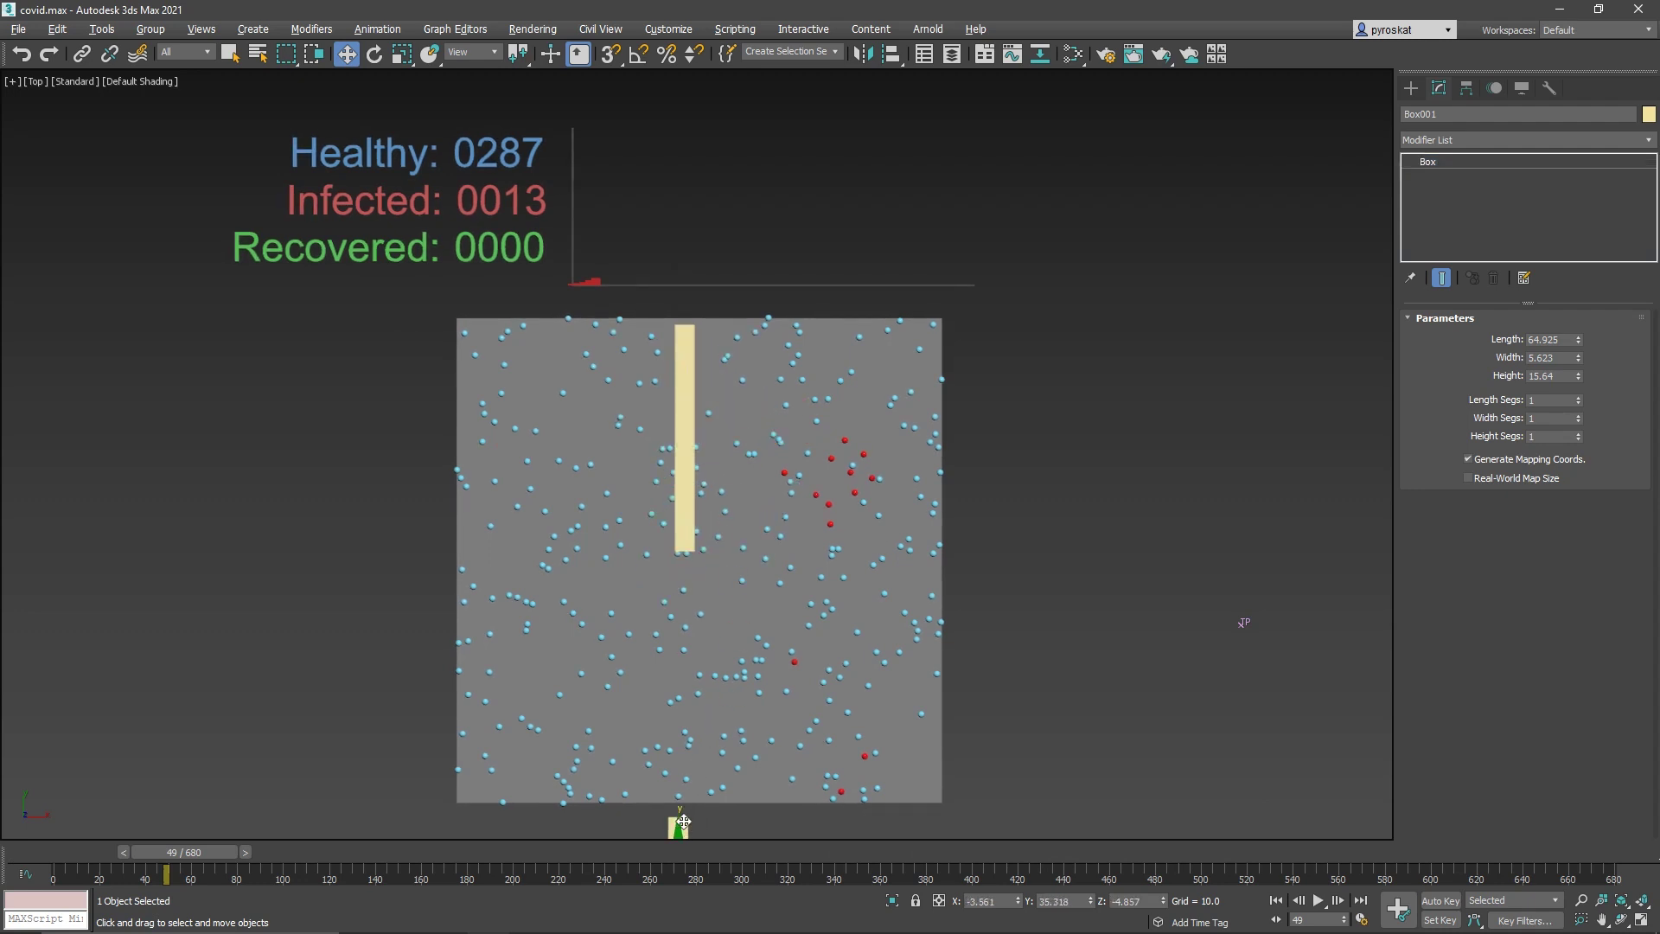
drag(686, 670, 679, 595)
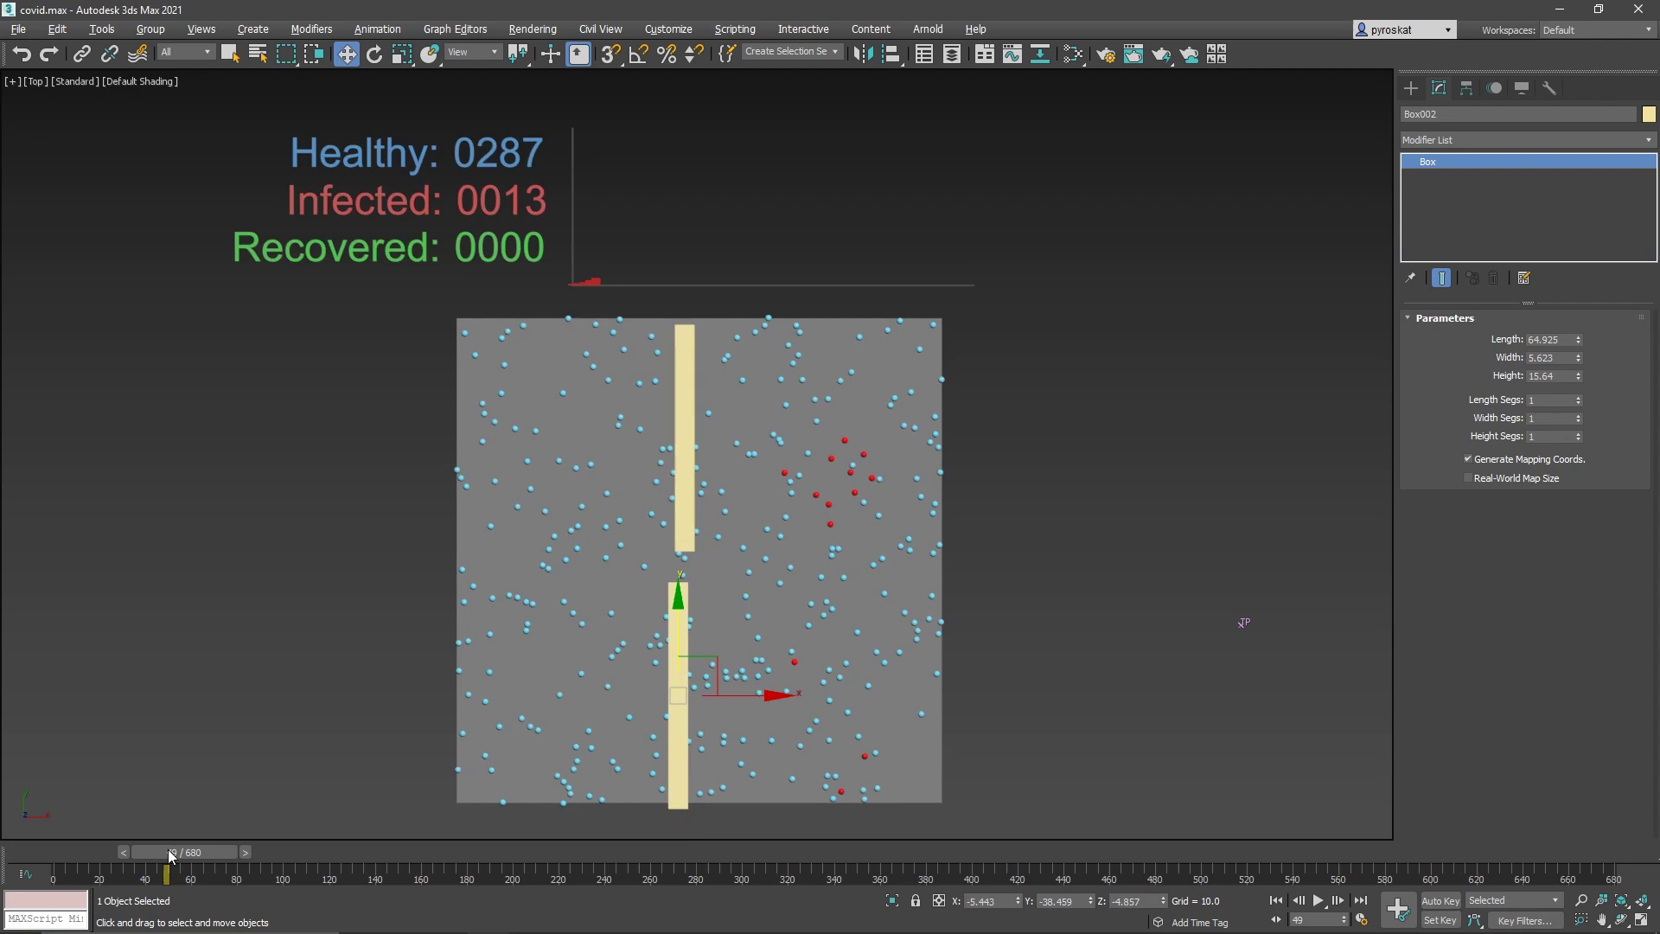
drag(167, 849, 1383, 822)
Play to frame 595, select Box001, and undo the wall placement.
key(w)
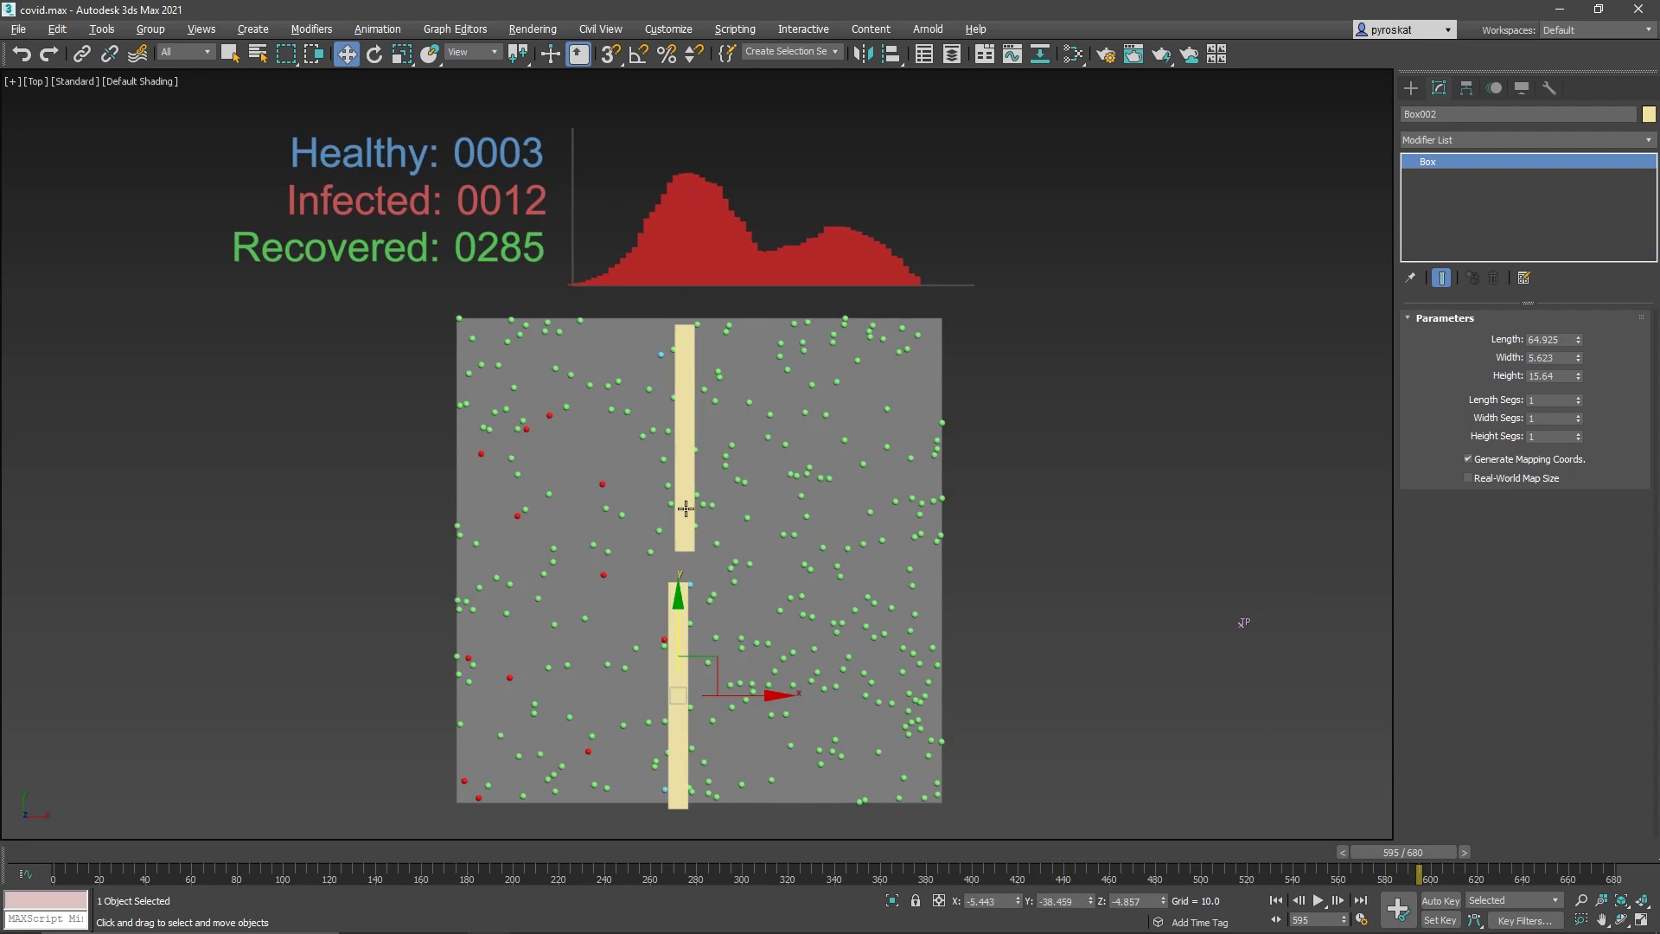
click(691, 447)
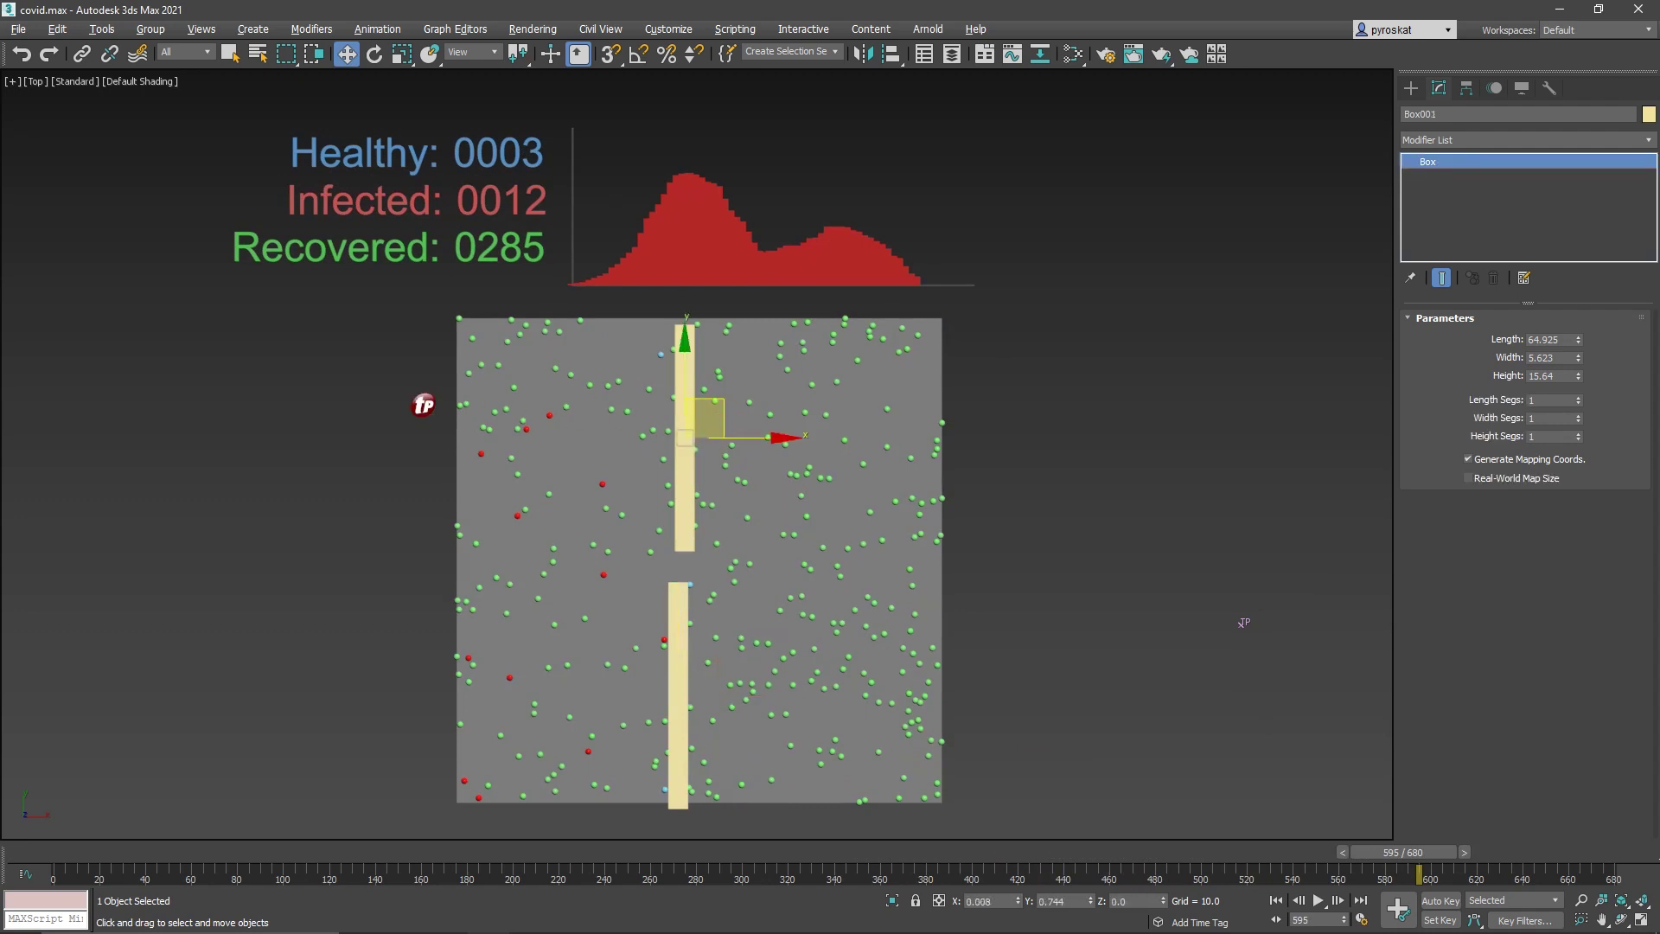
key(ctrl+z)
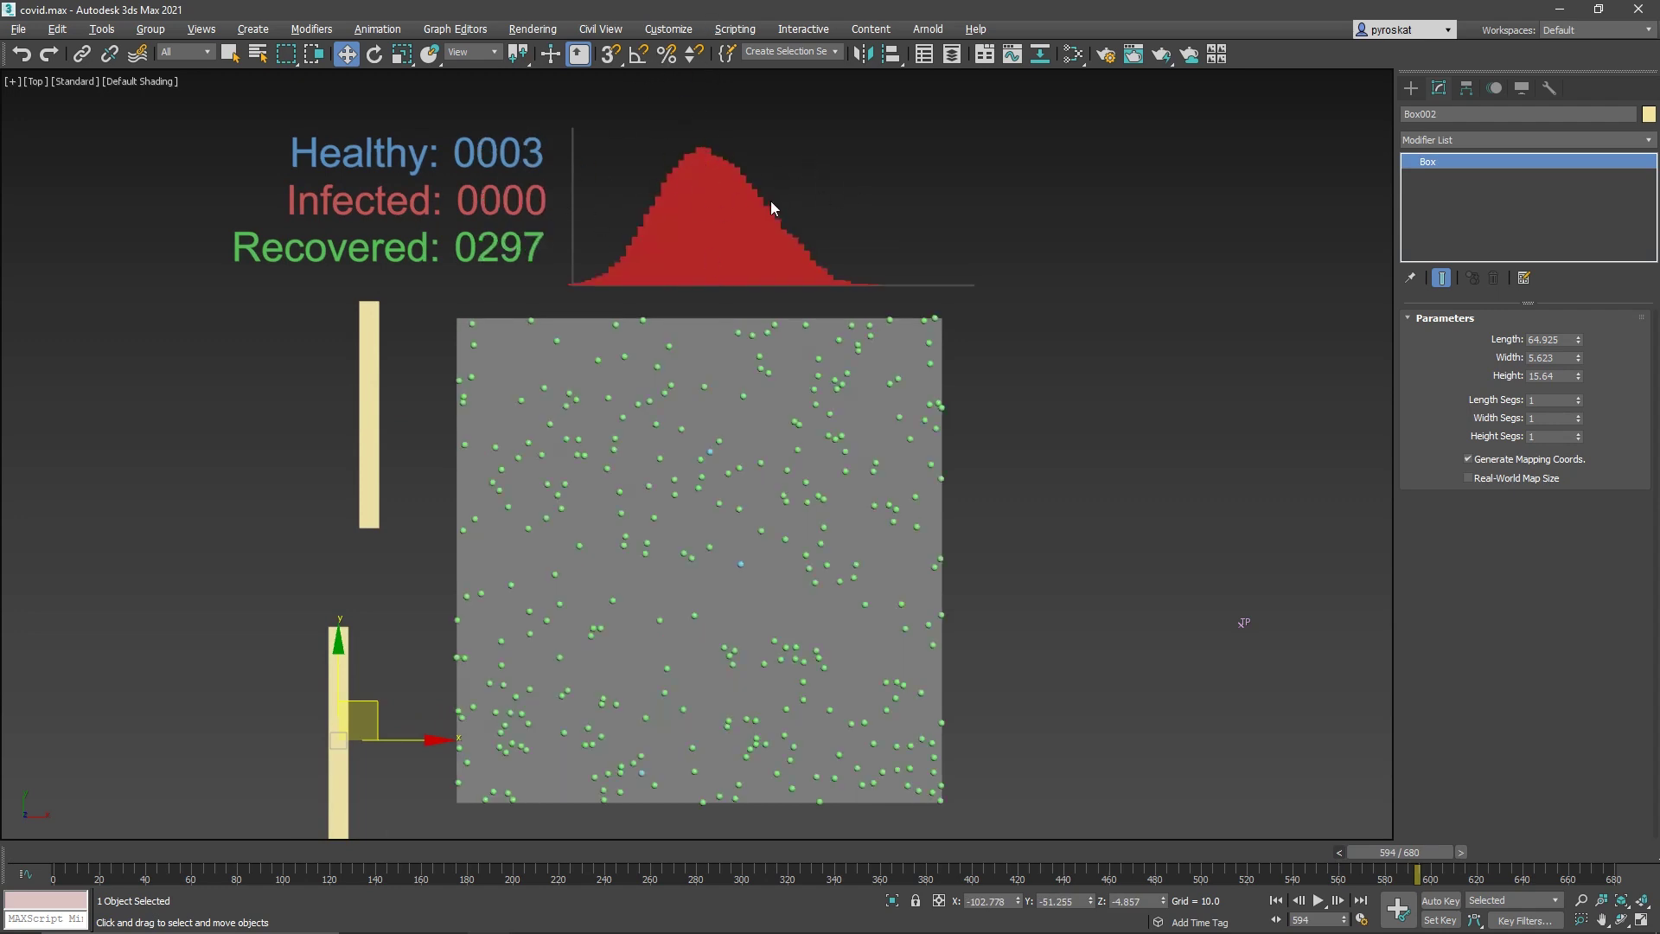
Set Thinking001's stay-home value to 90 and replay the simulation.
click(1223, 650)
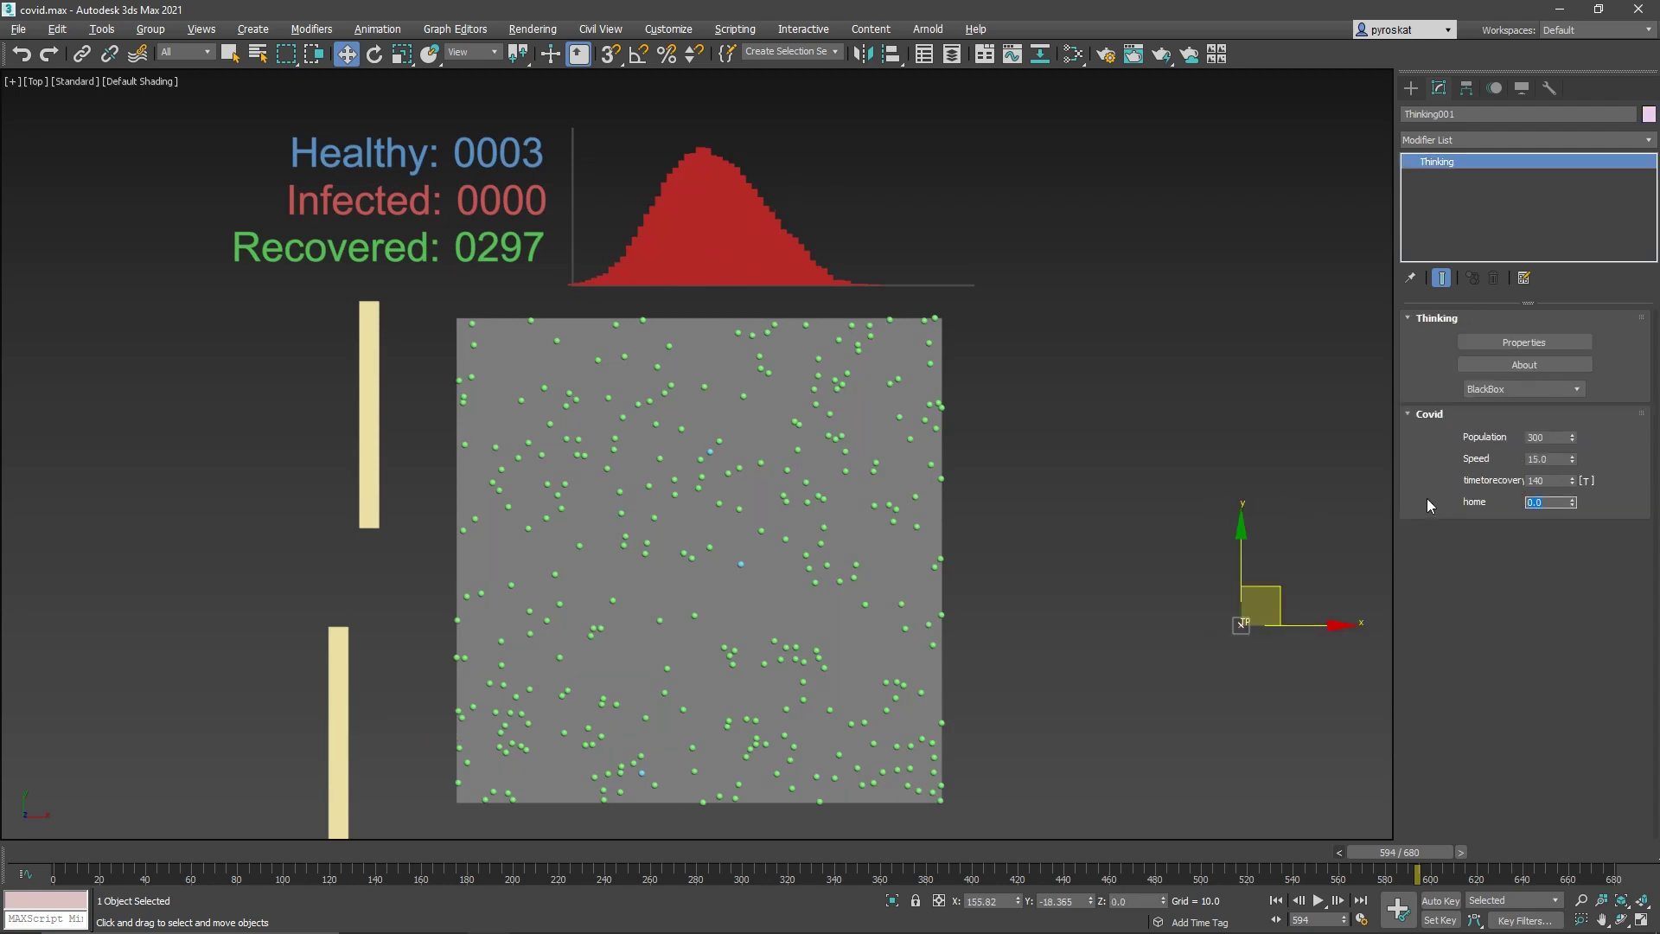
text(90)
key(Return)
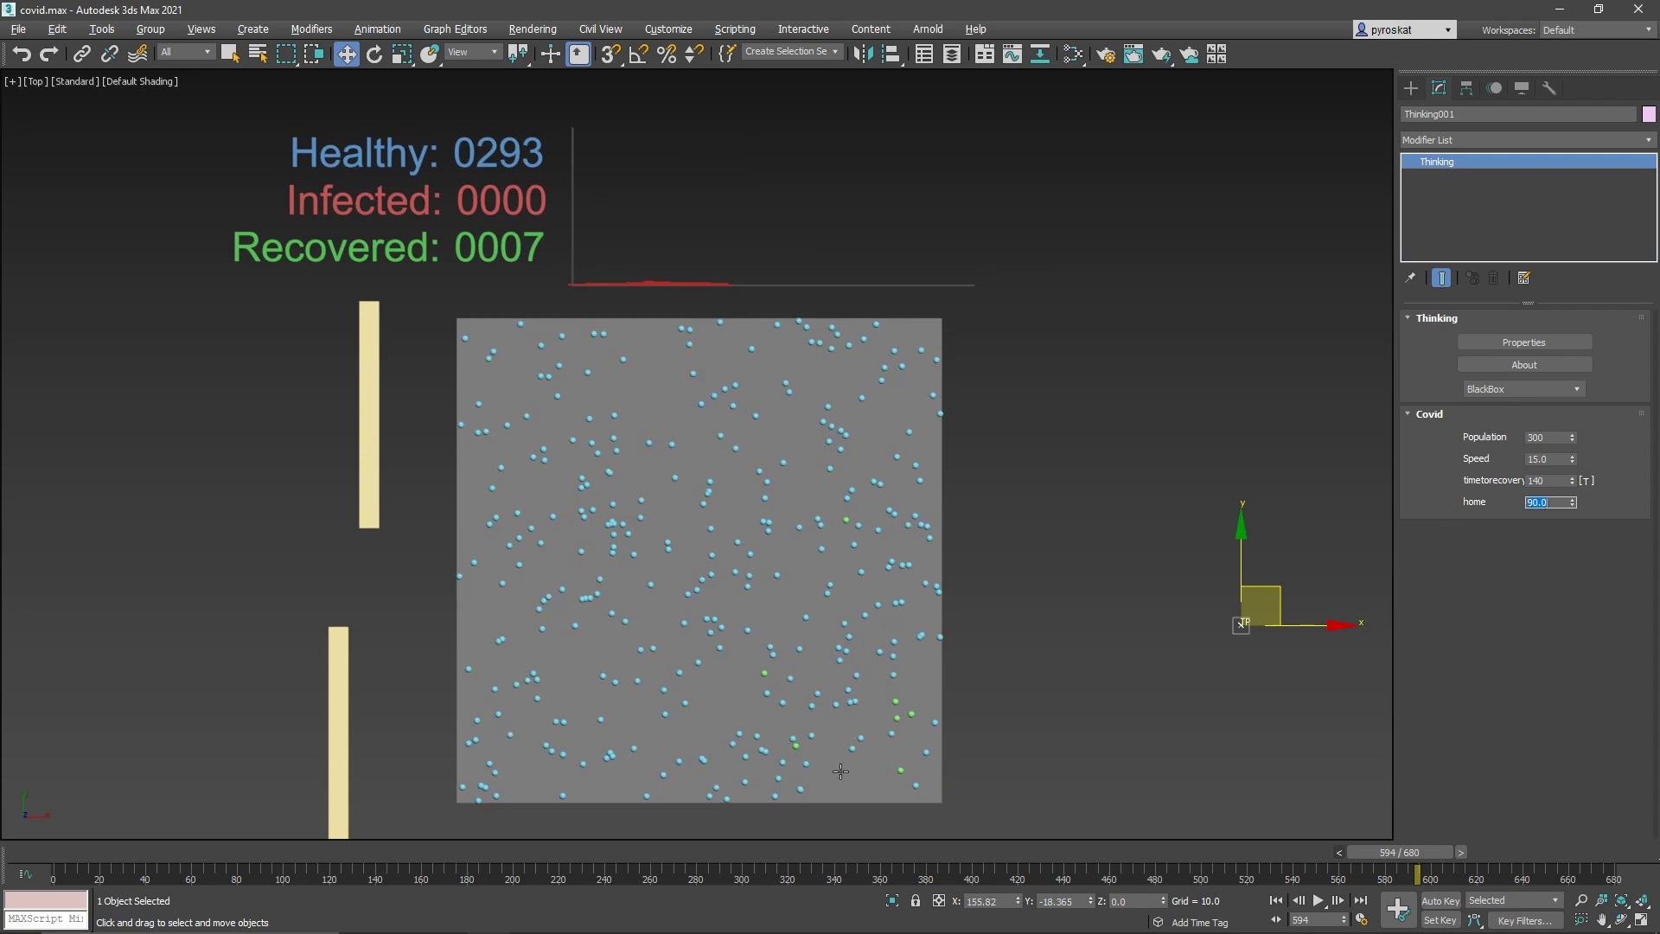
drag(85, 853, 407, 852)
key(w)
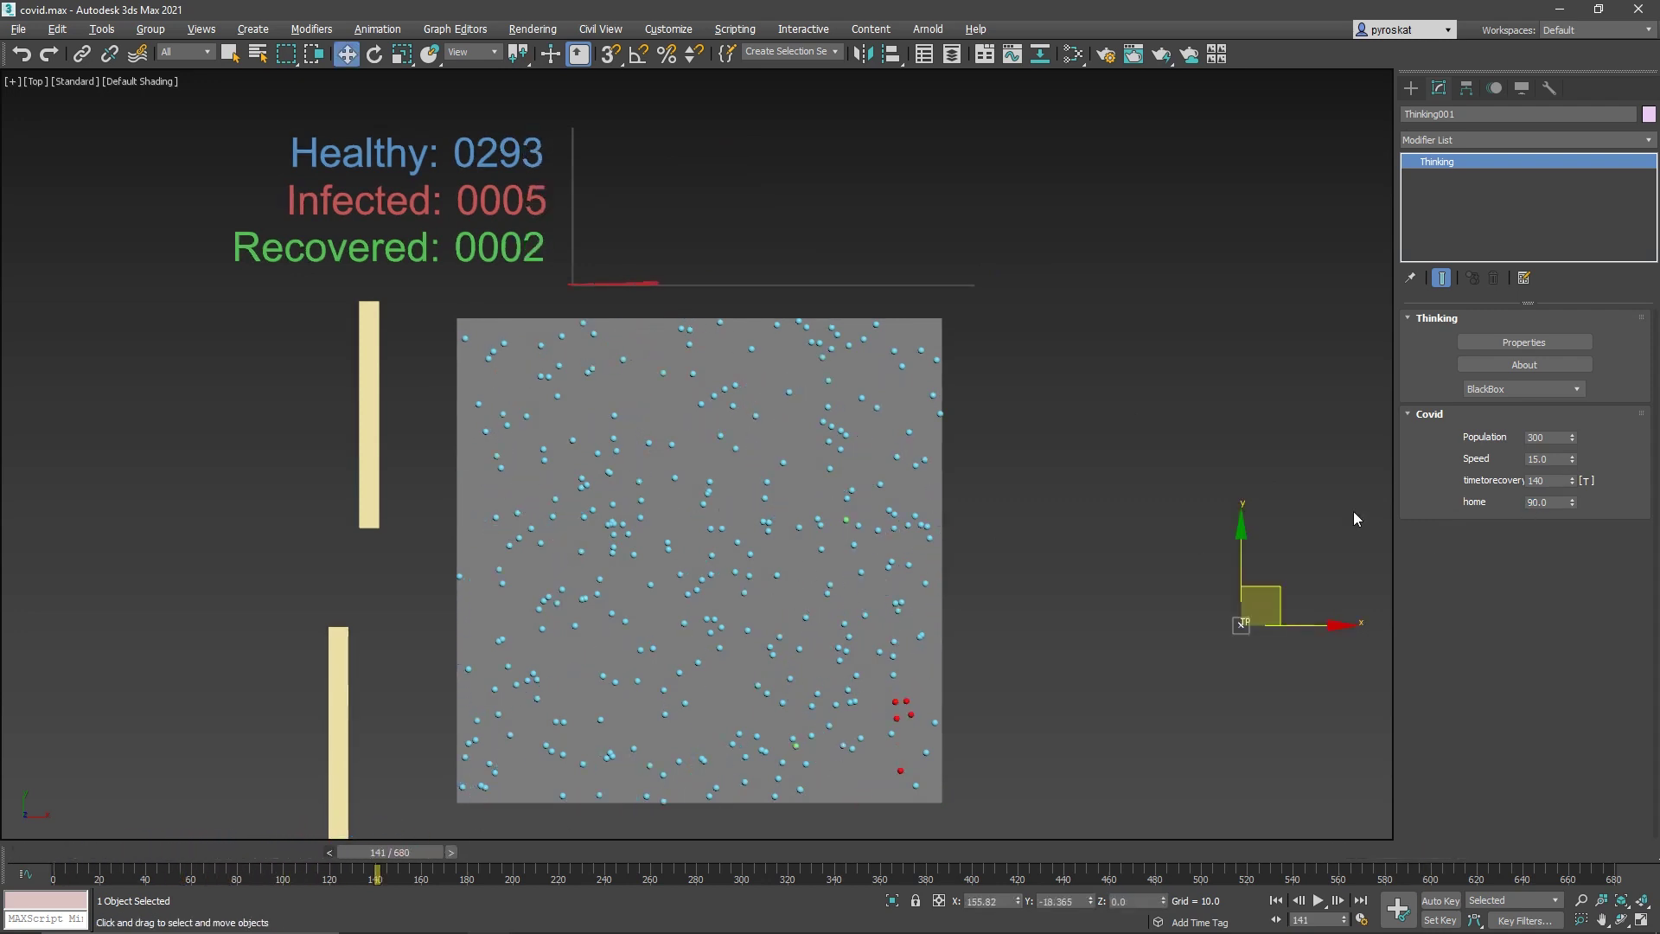
Change the stay-home value to 80 and replay the simulation to frame 607.
double_click(1558, 501)
text(80)
key(Return)
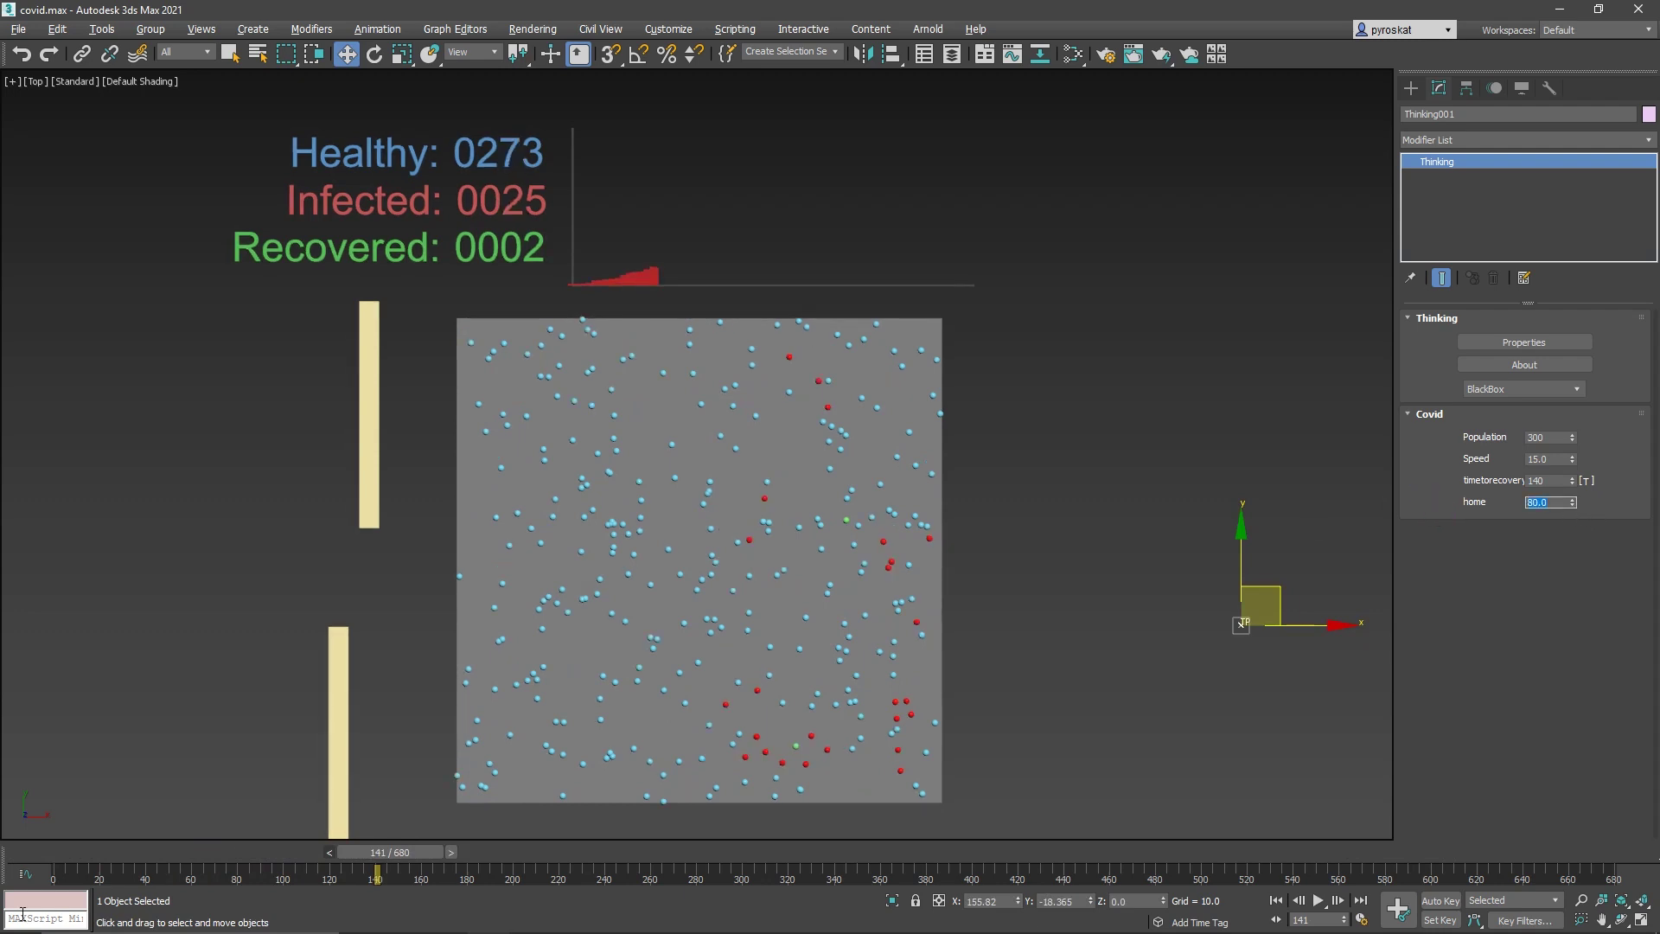
drag(54, 855, 1430, 778)
key(w)
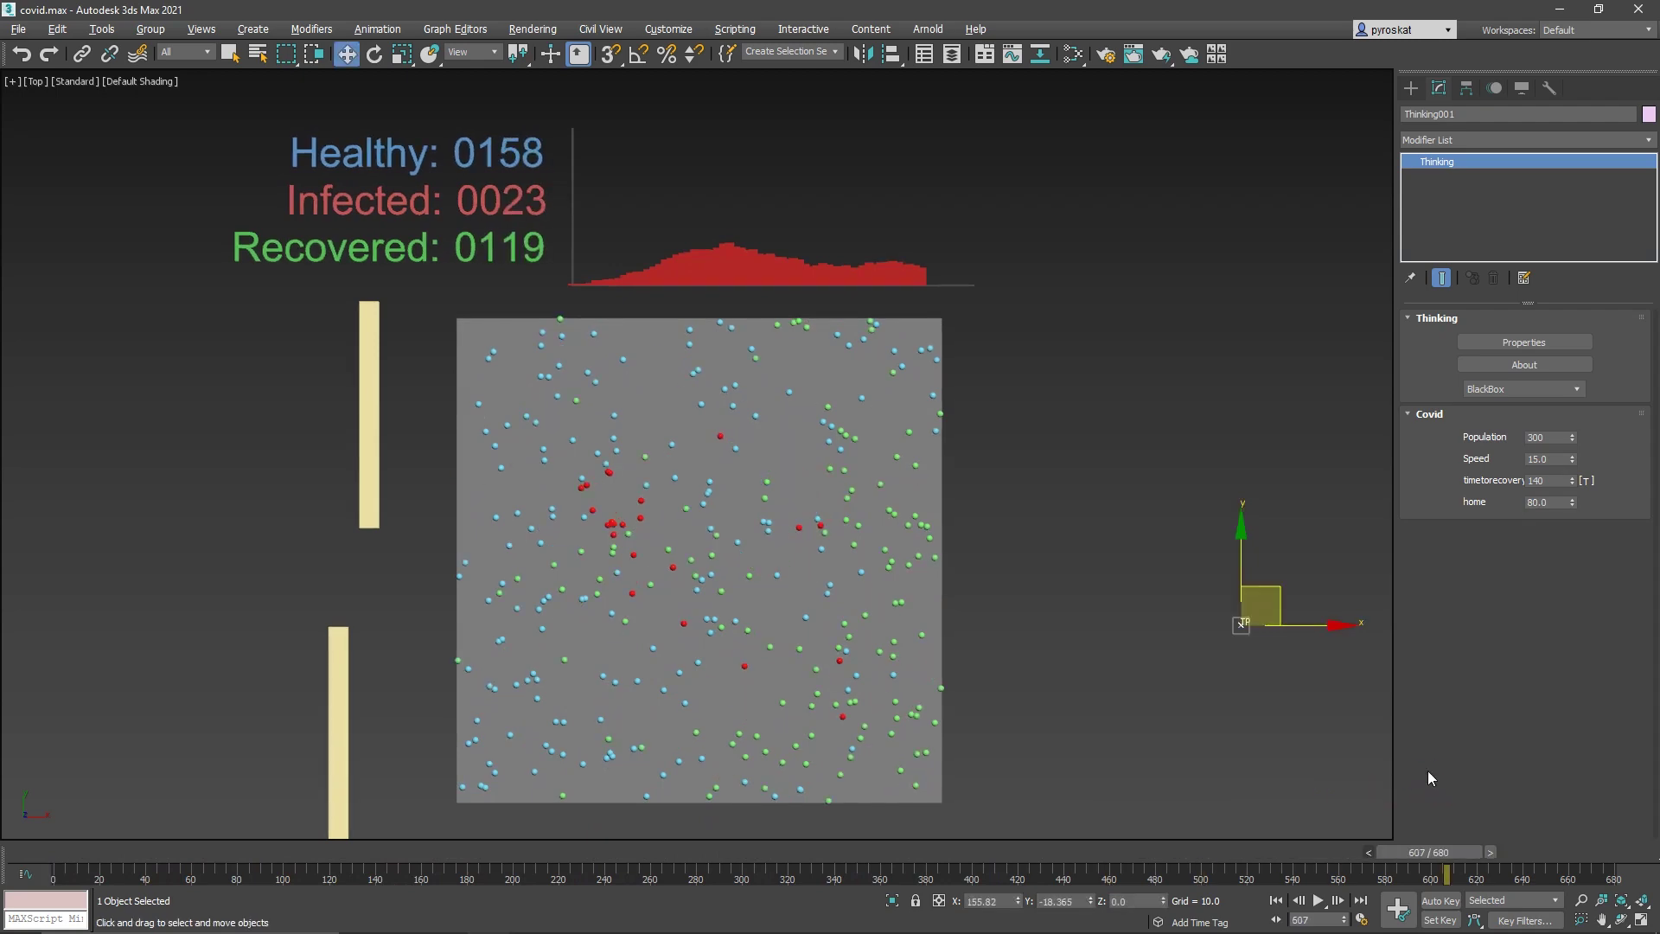
Open the Thinking001 Properties rule editor, move it up-left, and browse the dynamic set tree.
click(1523, 342)
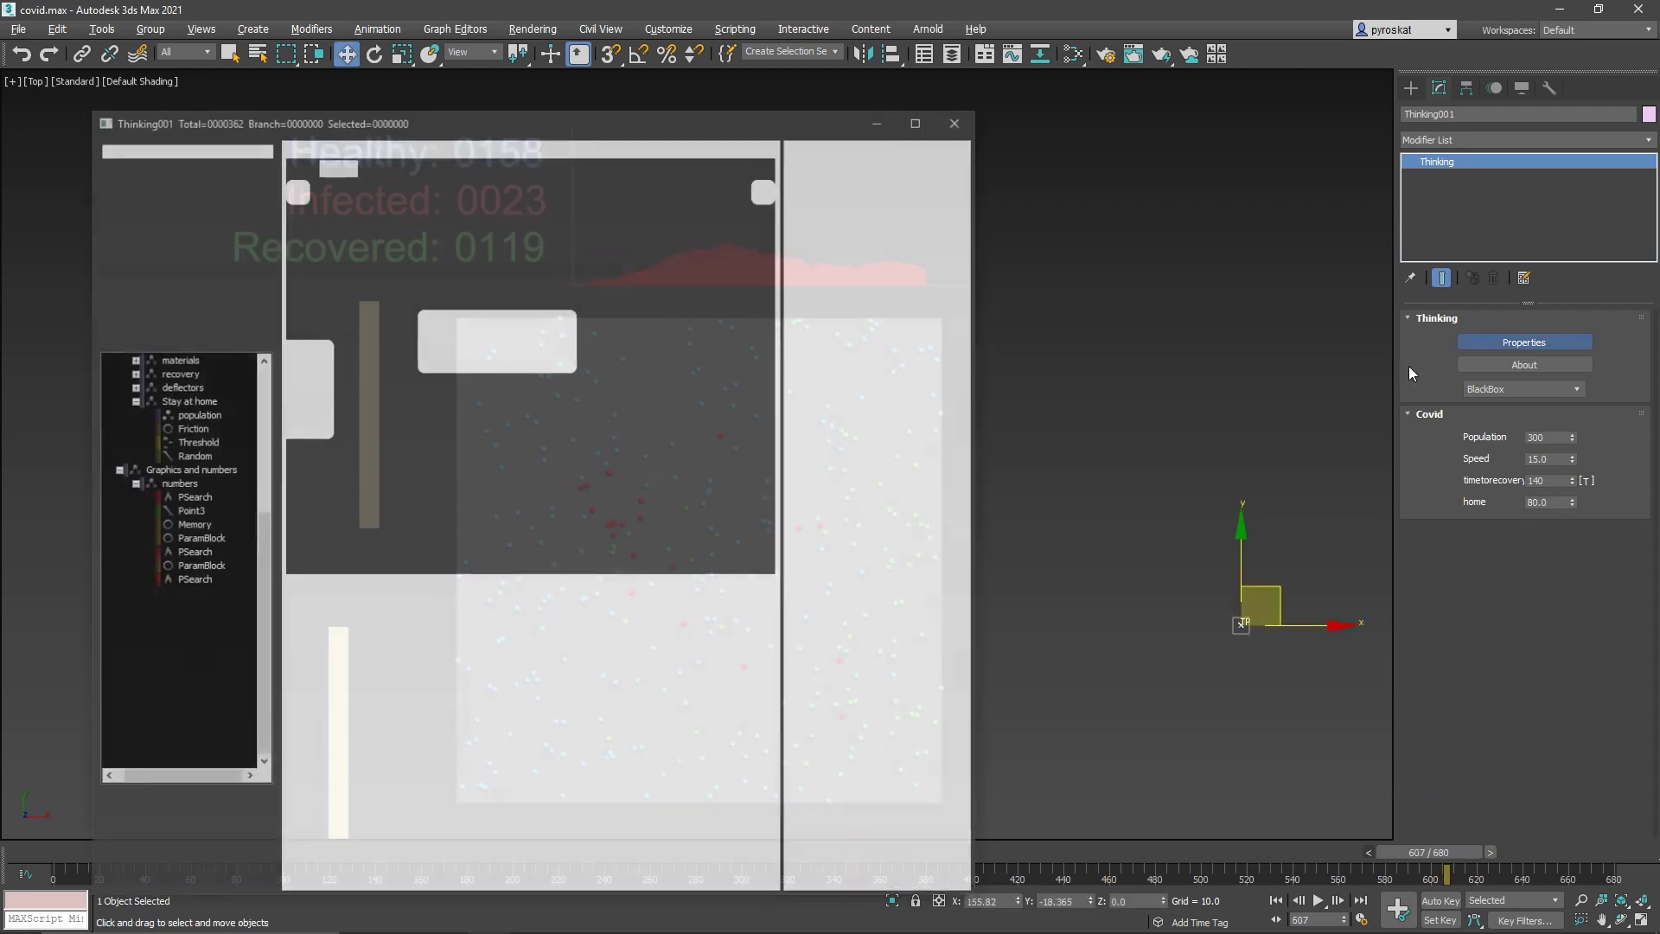
drag(326, 130, 231, 23)
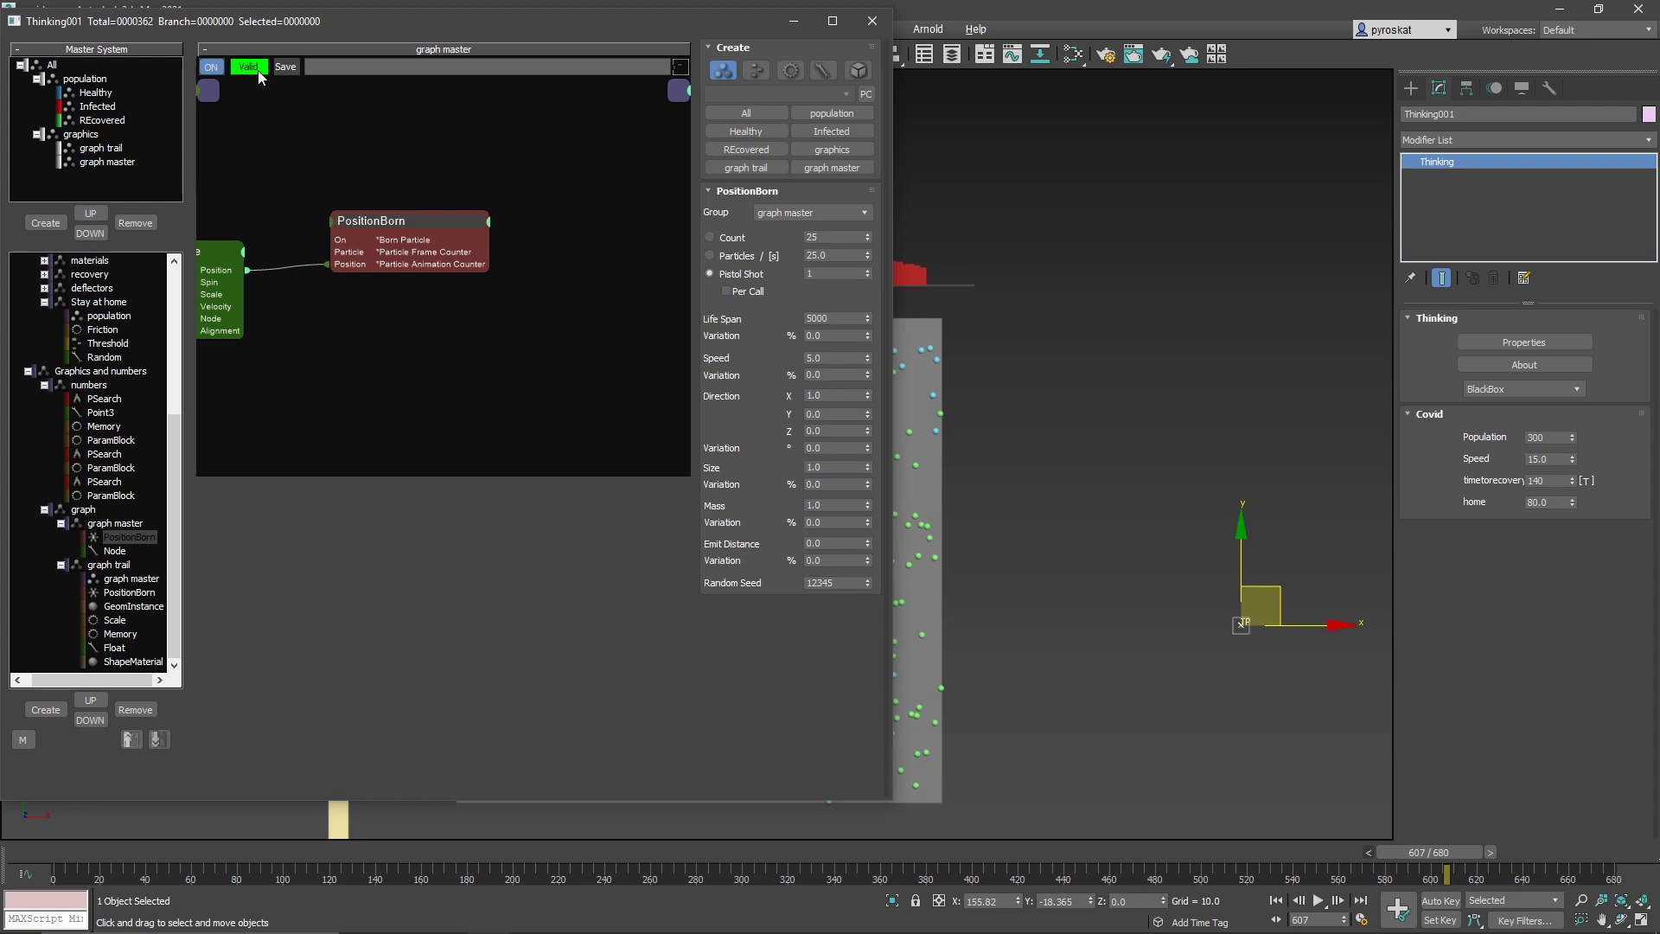
click(174, 352)
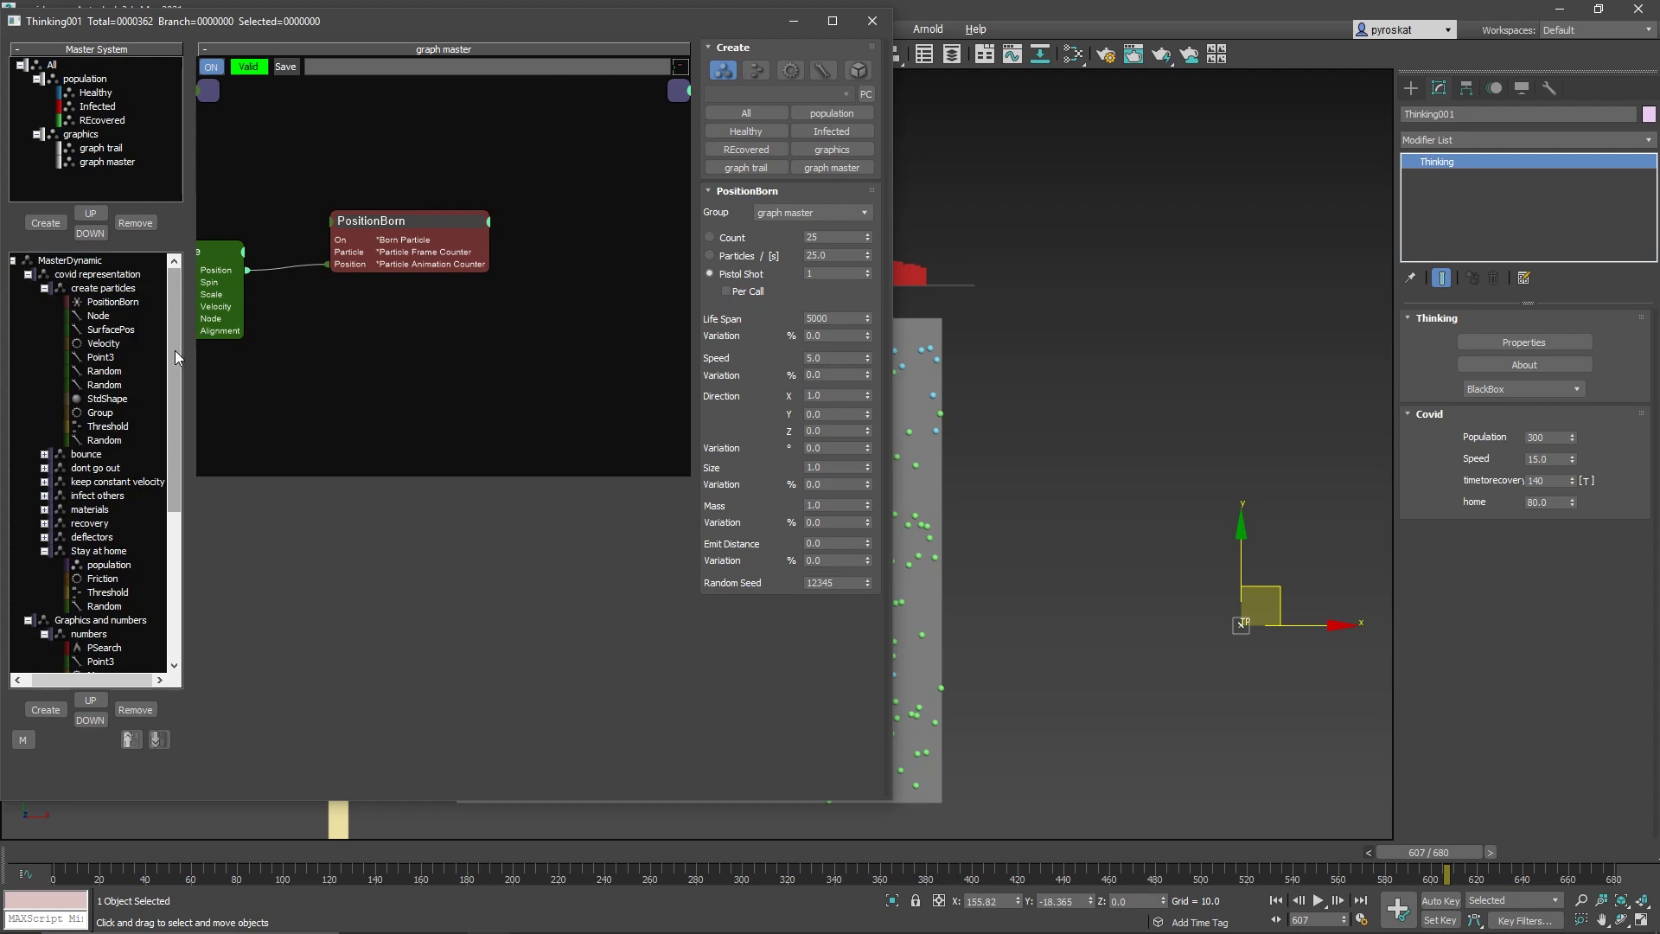
mouse_move(174, 350)
mouse_down()
mouse_move(190, 463)
mouse_move(184, 379)
mouse_up()
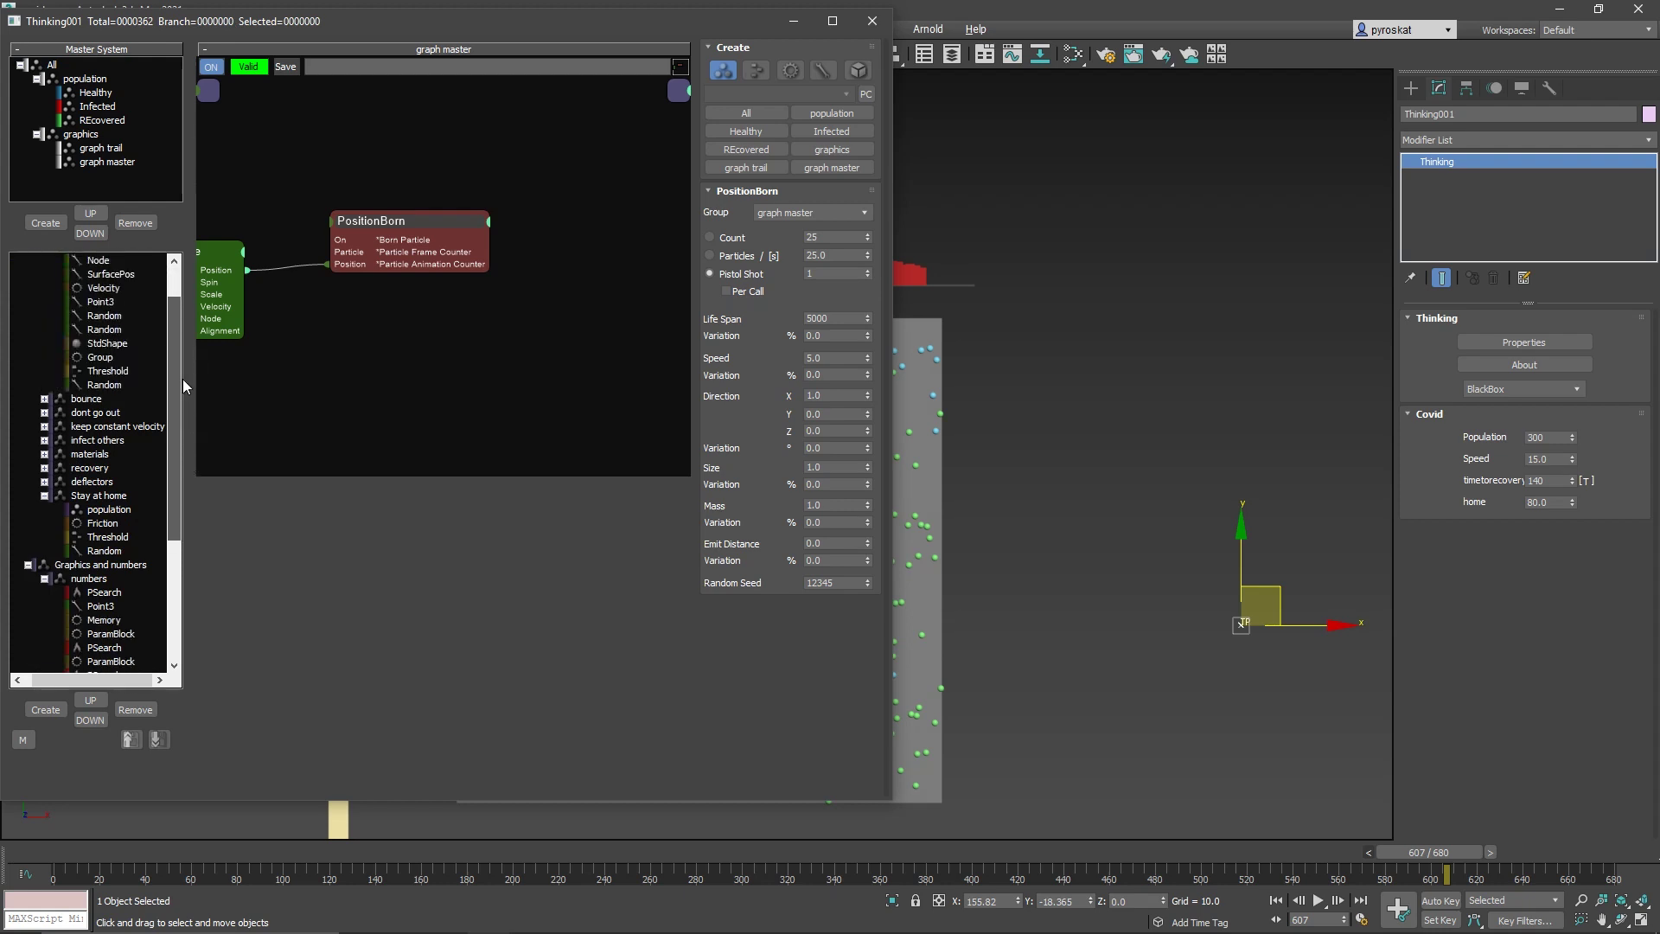